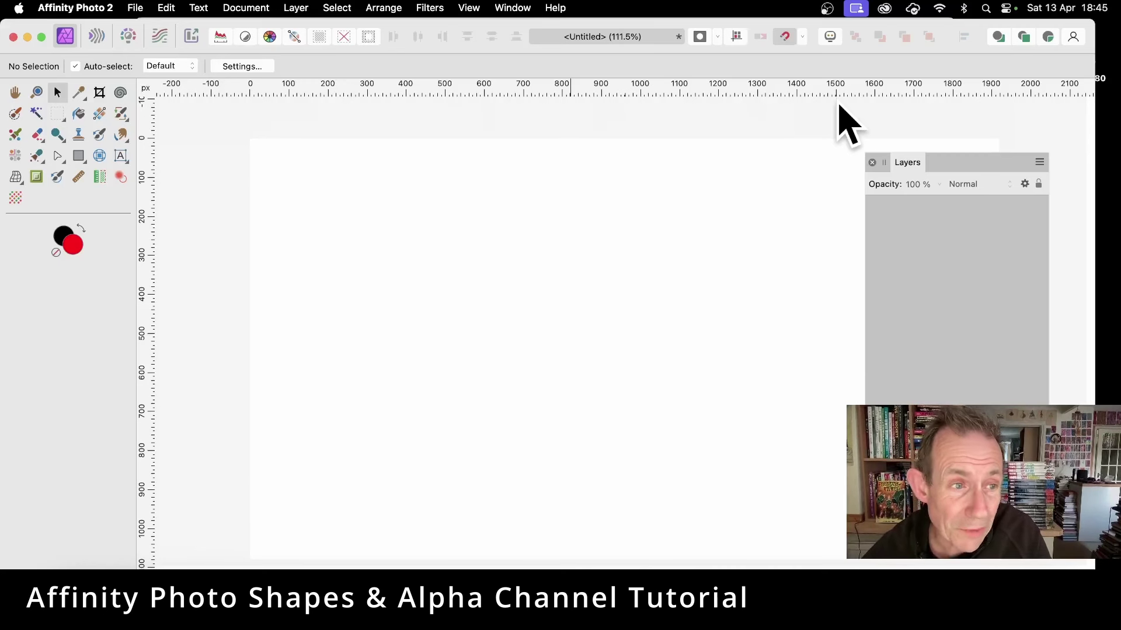
Step: Draw a large red-filled rectangle across most of the canvas with the Rectangle Tool
click(79, 158)
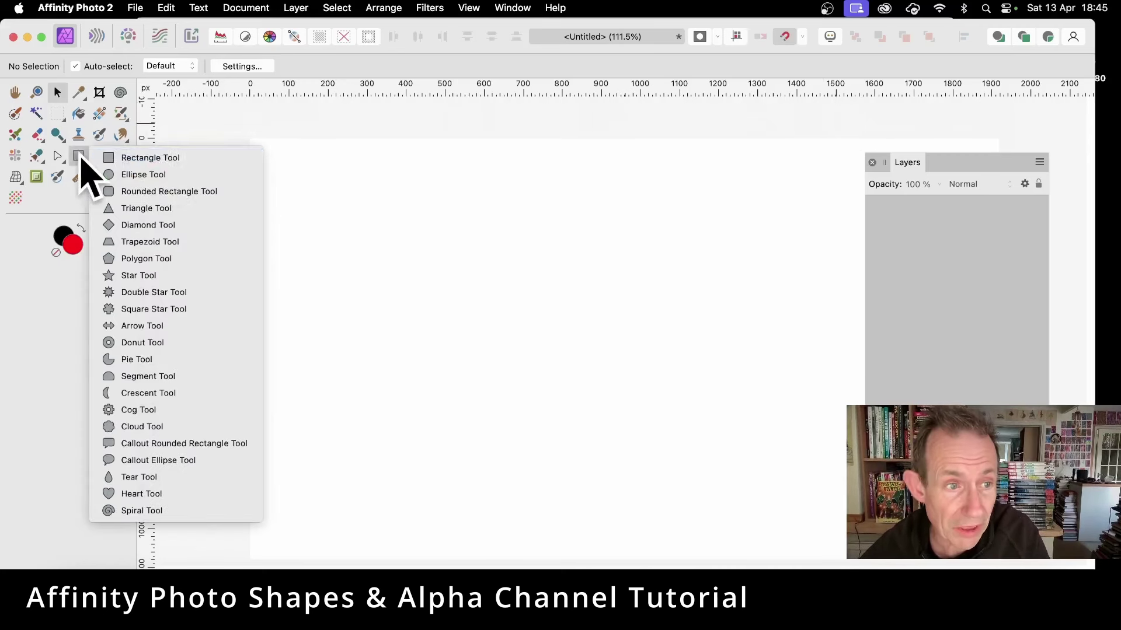
click(165, 158)
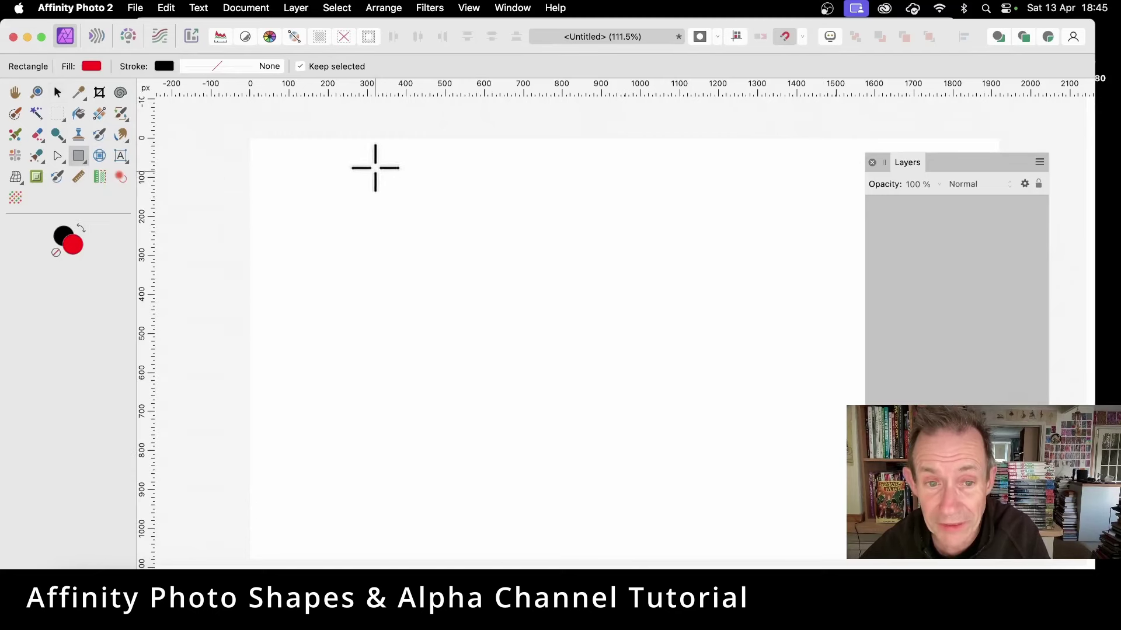
drag(375, 163, 787, 472)
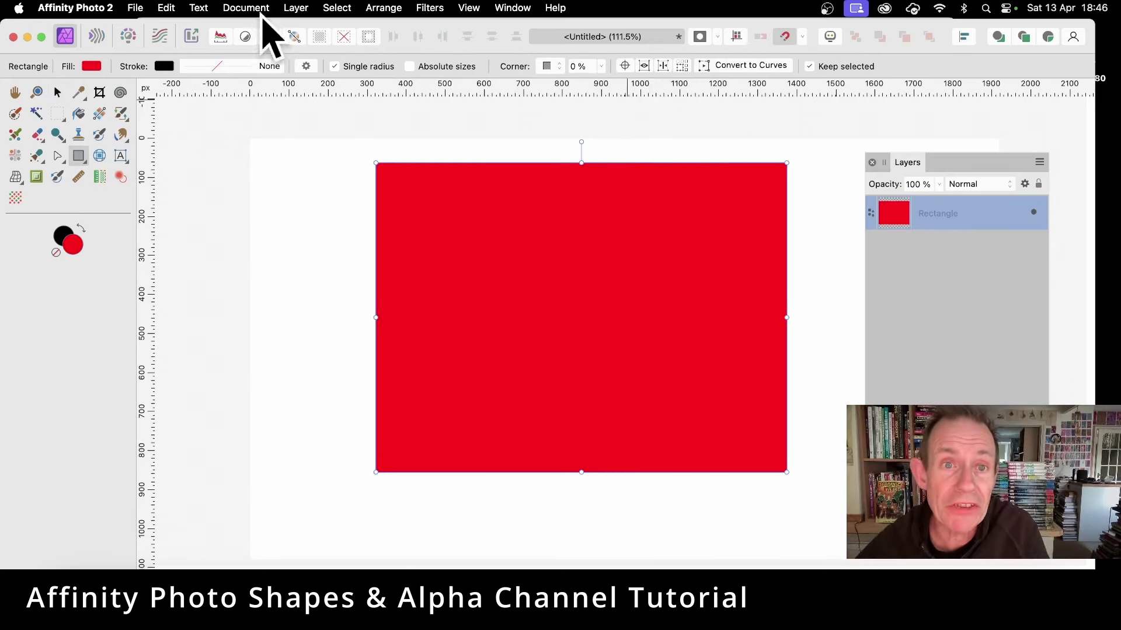
Step: Select the rectangle's pixels, then open Filters > Colours > Procedural Texture, rasterising it
click(430, 5)
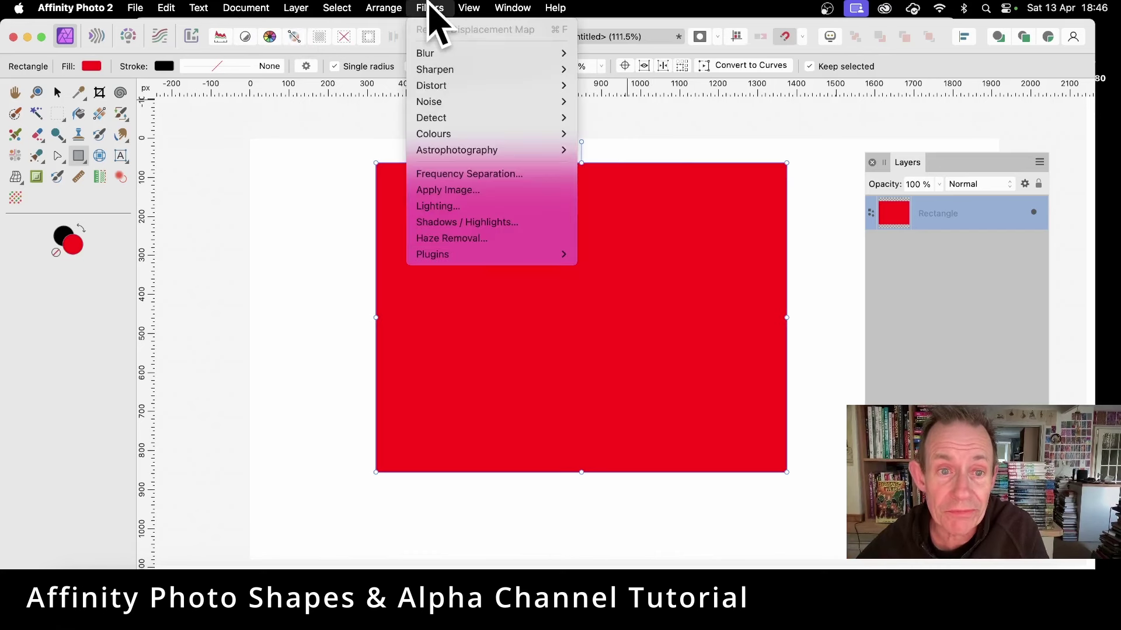
mouse_move(444, 135)
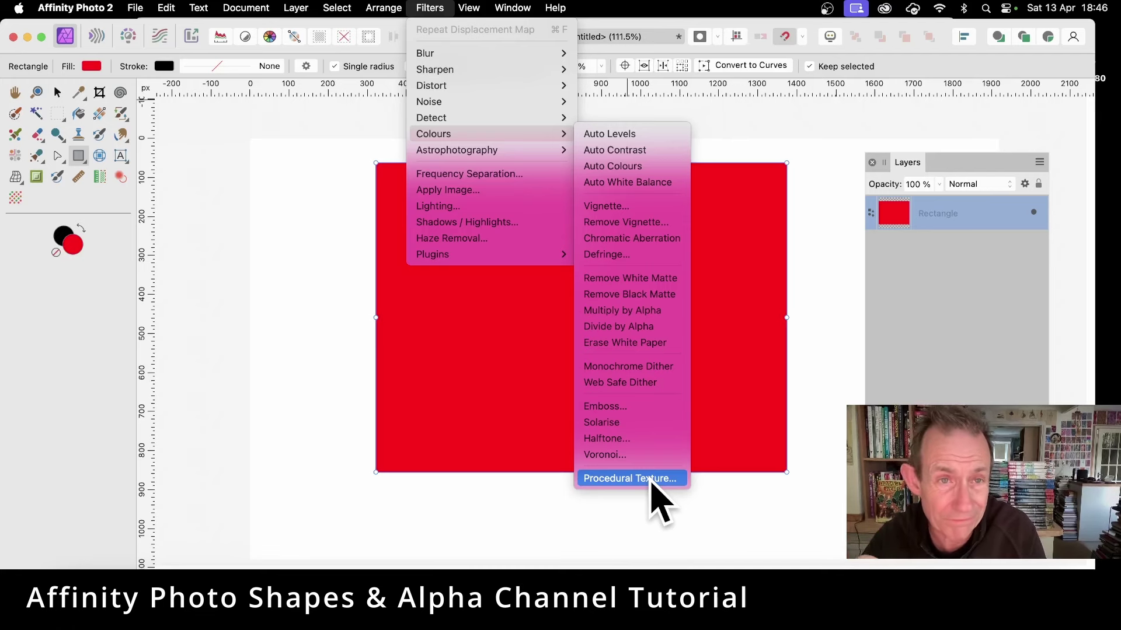
mouse_move(341, 8)
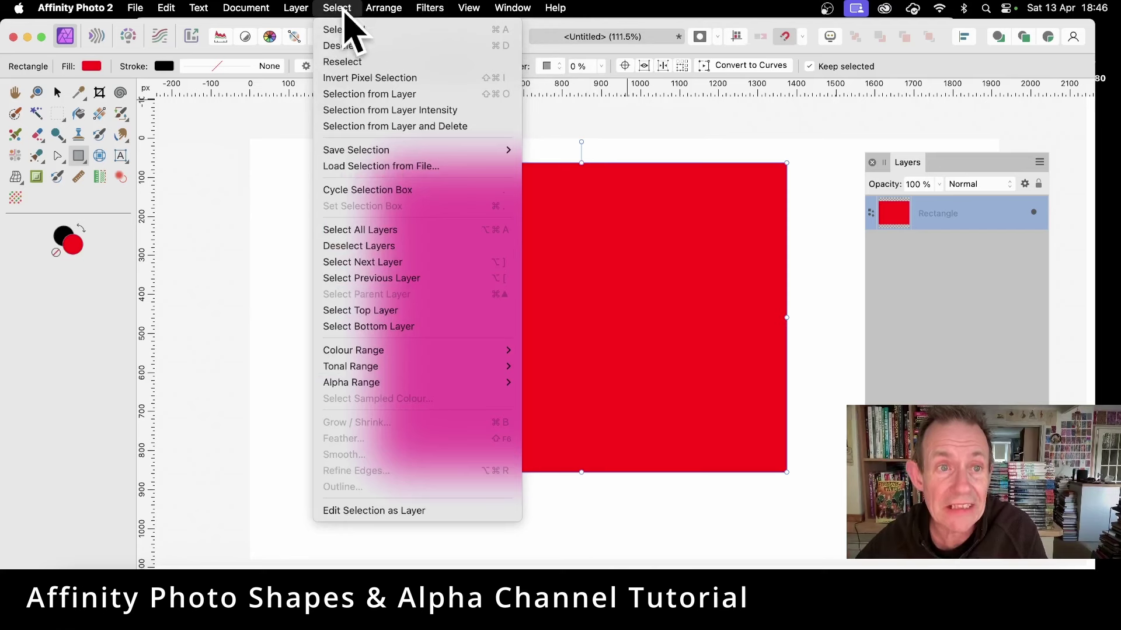
click(344, 94)
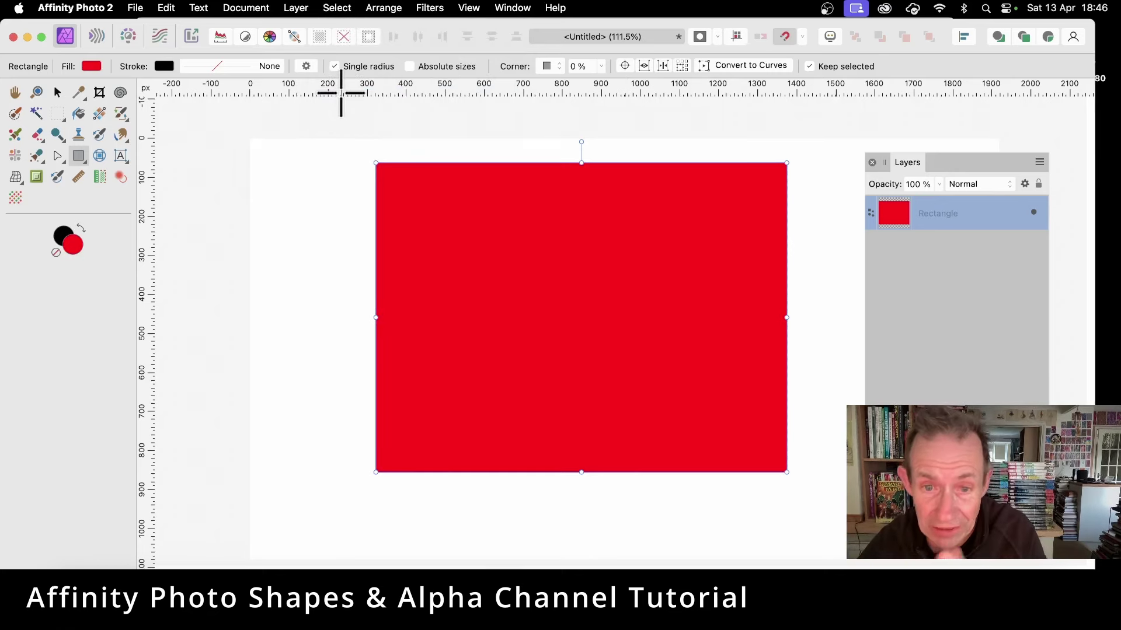
click(425, 7)
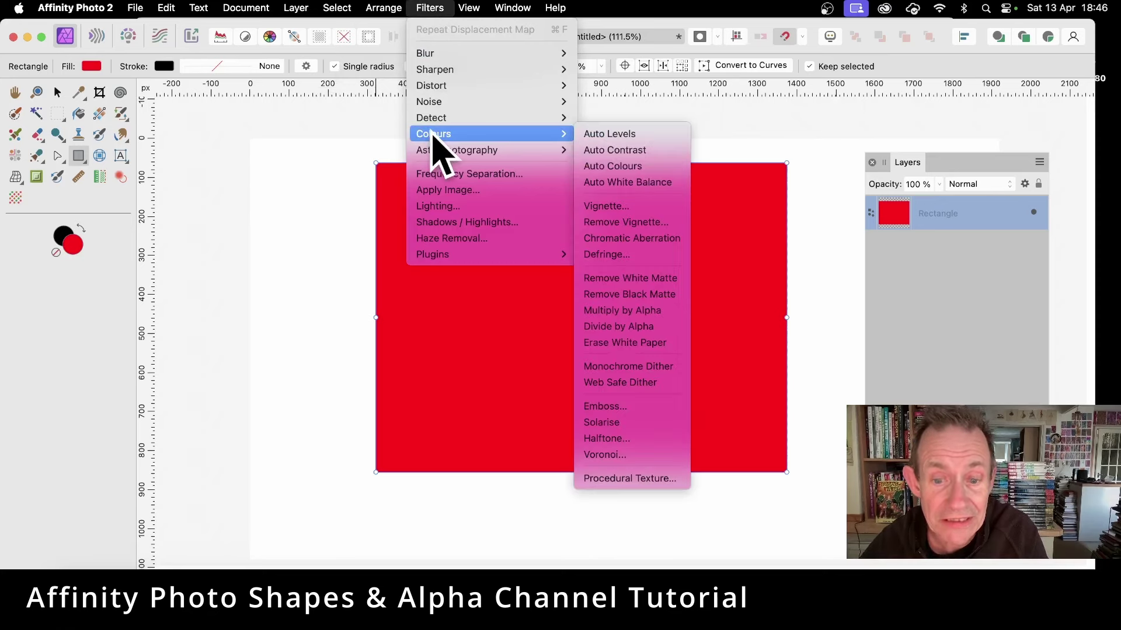
click(630, 478)
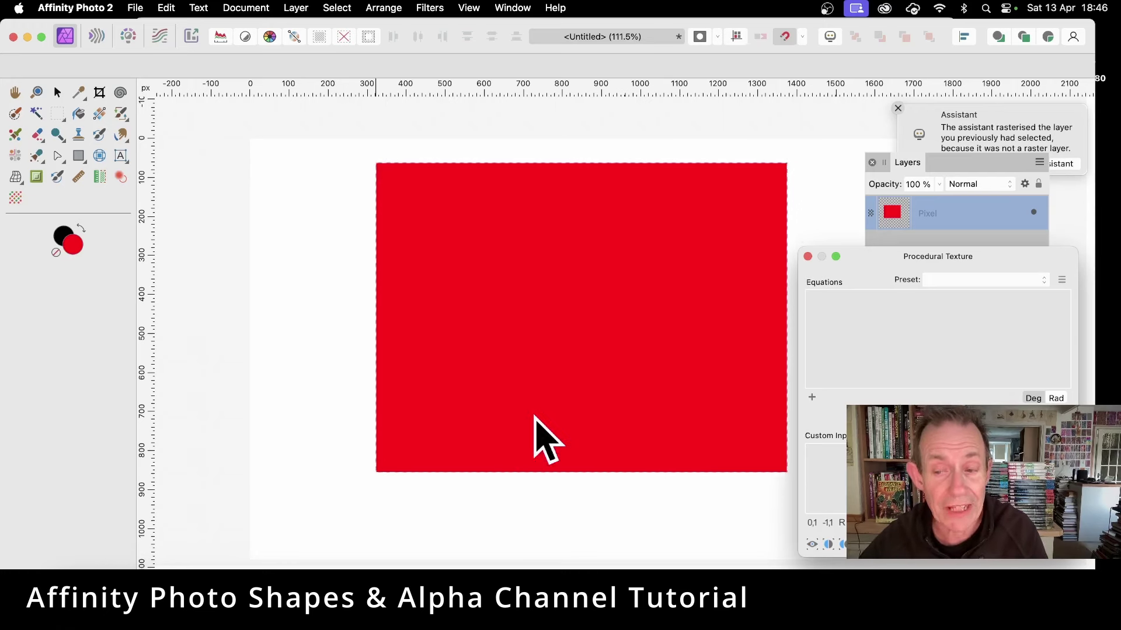
Step: Apply the Smoothed bars preset with Smoothing size at minimum for crisp vertical bars
drag(903, 258, 295, 181)
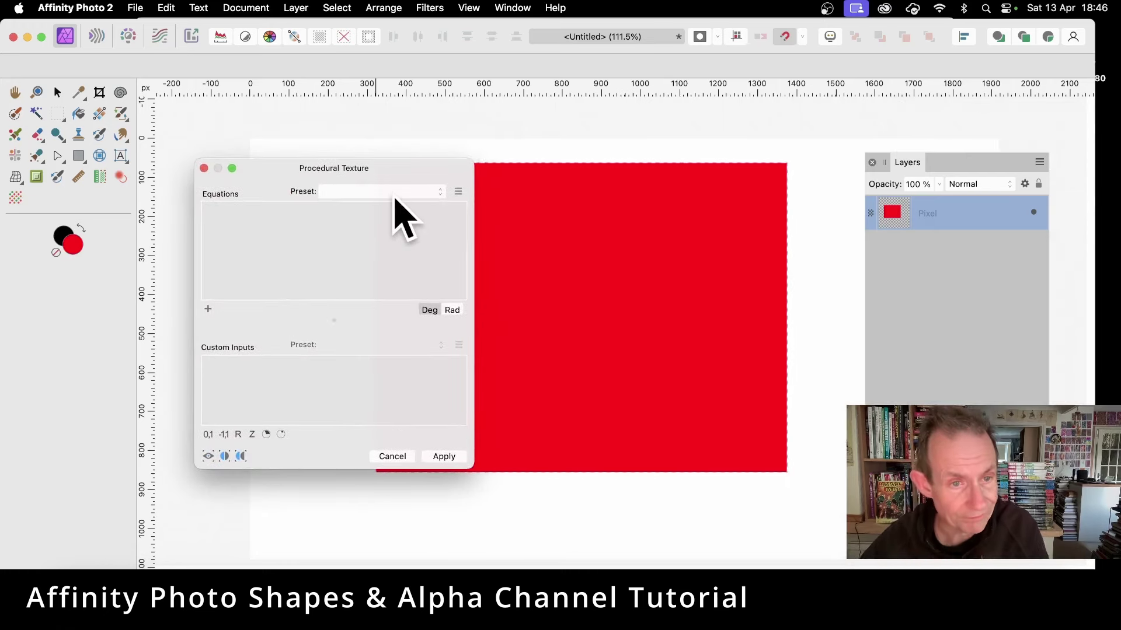
click(387, 191)
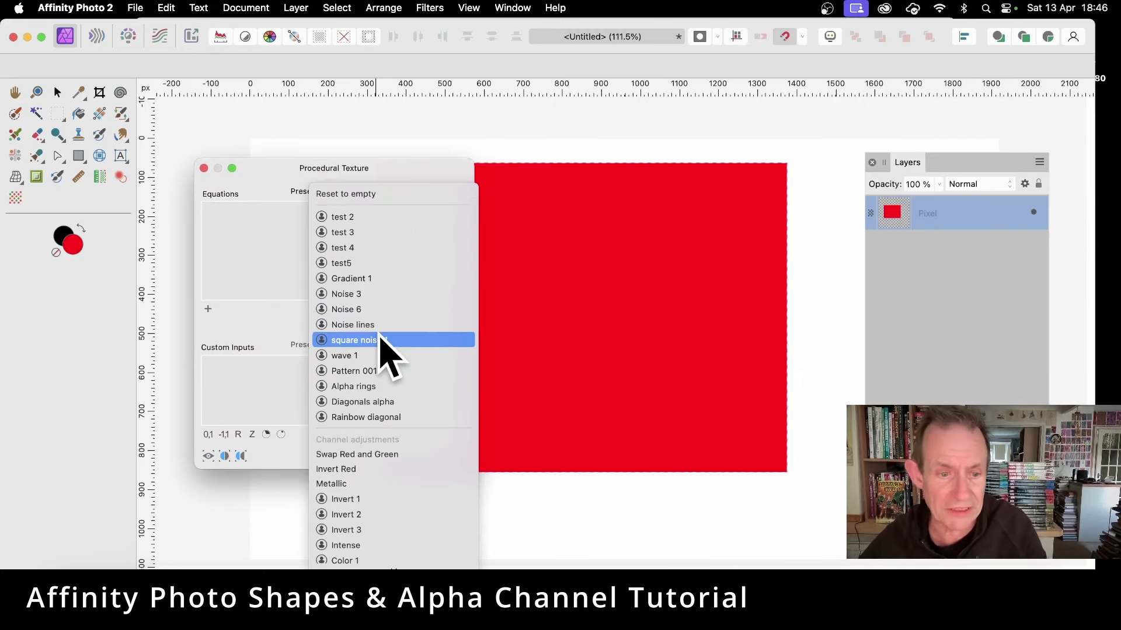
scroll(388, 356, down, 10)
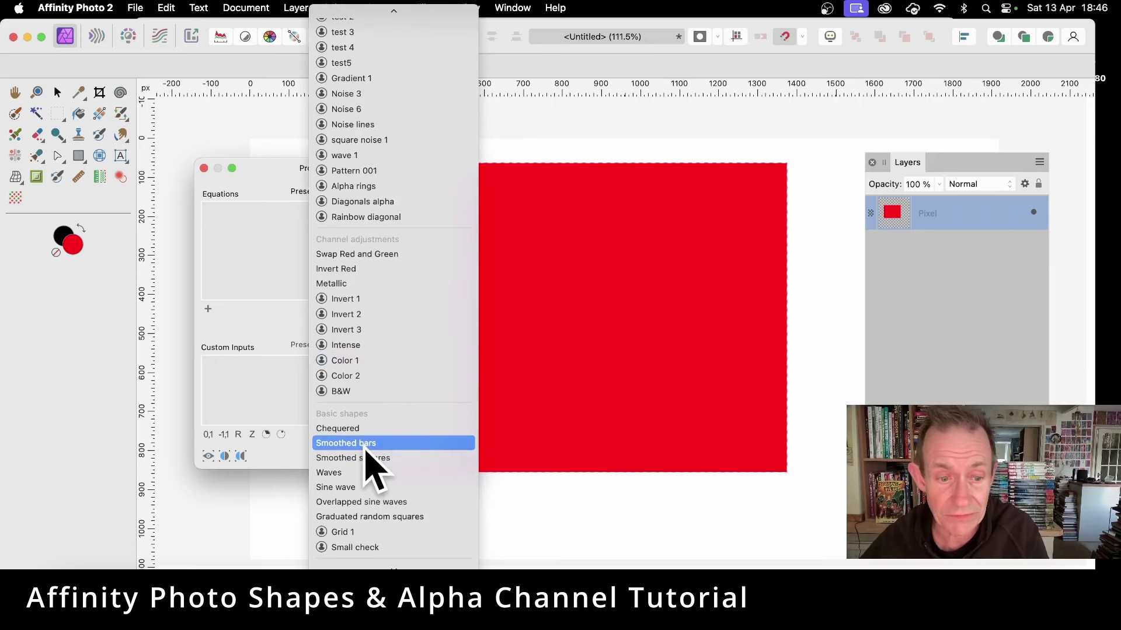
click(365, 446)
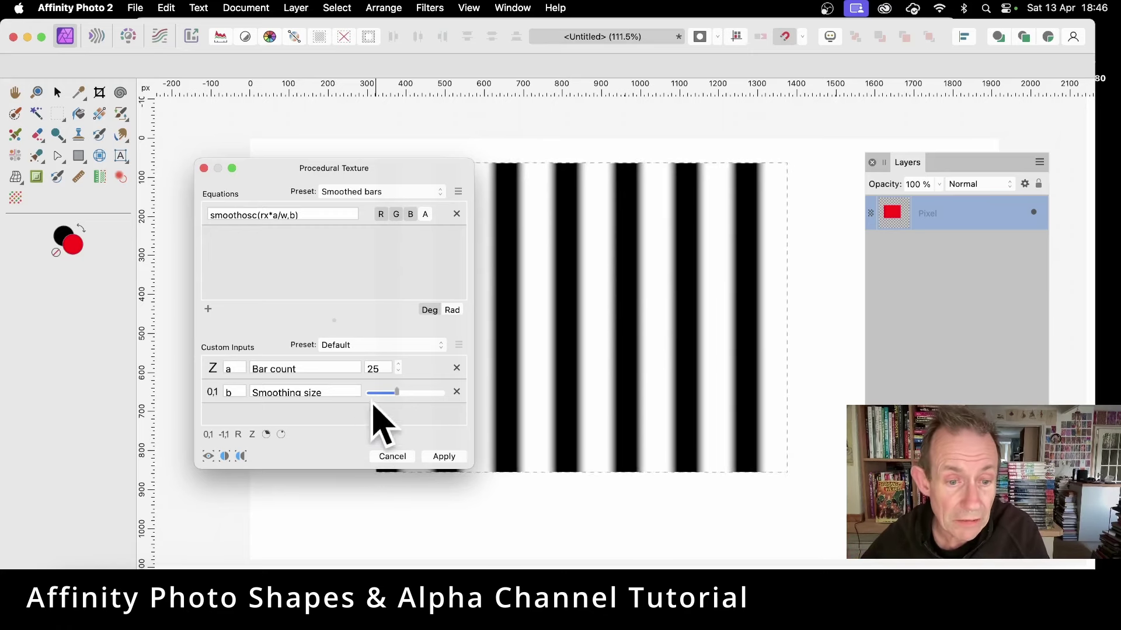
drag(398, 395, 321, 401)
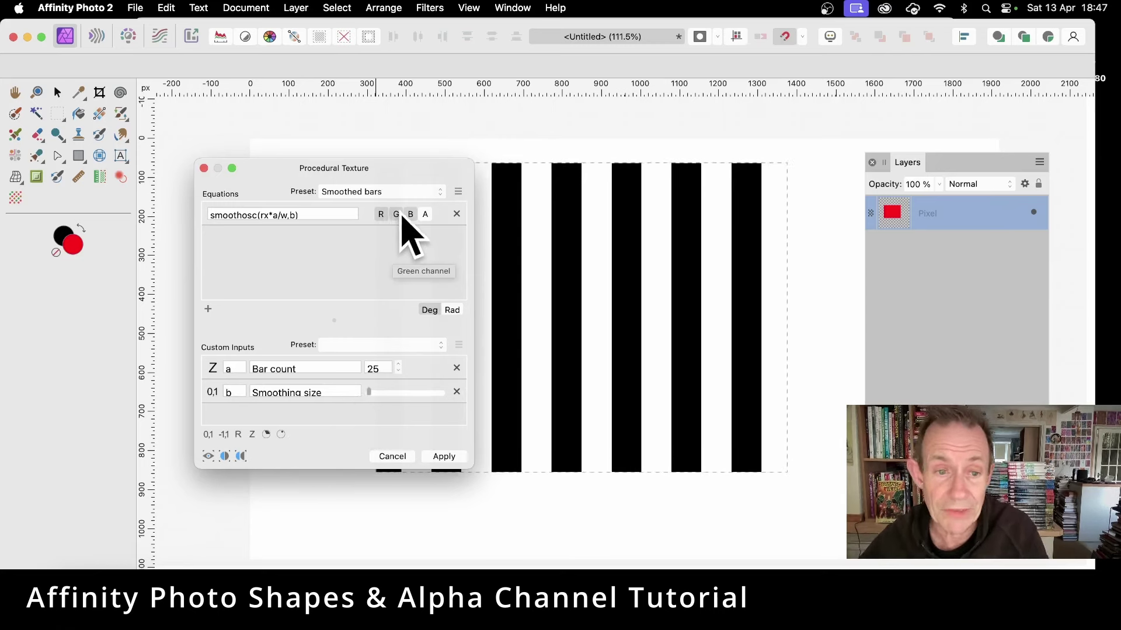
Step: Turn off the R, G and B channels and enable only A, so bars control transparency
click(382, 215)
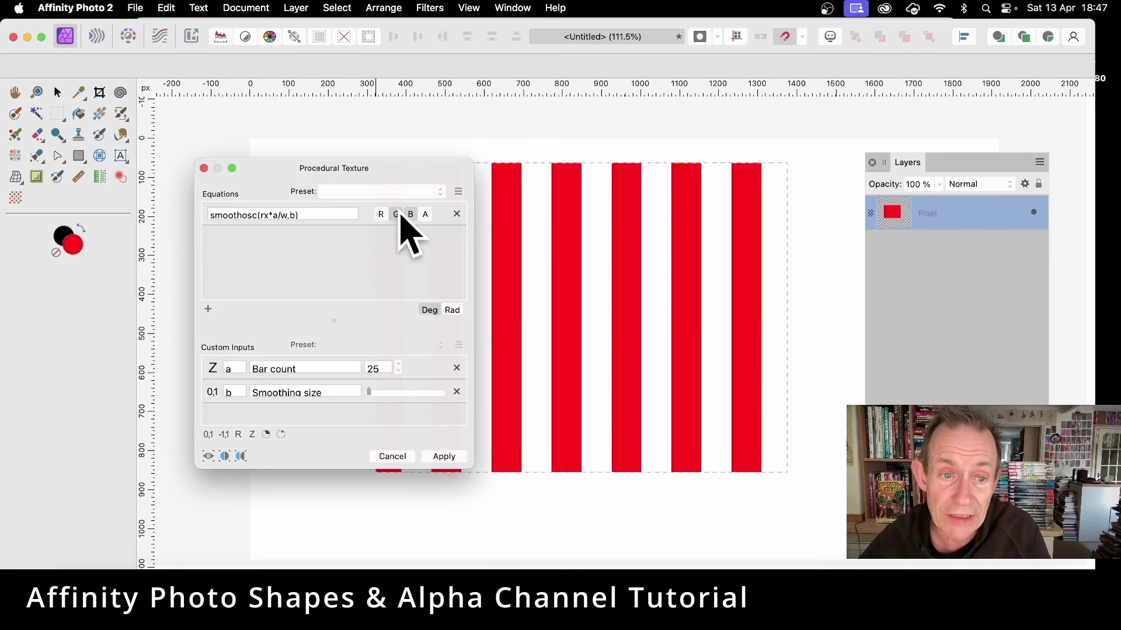
click(396, 214)
click(411, 215)
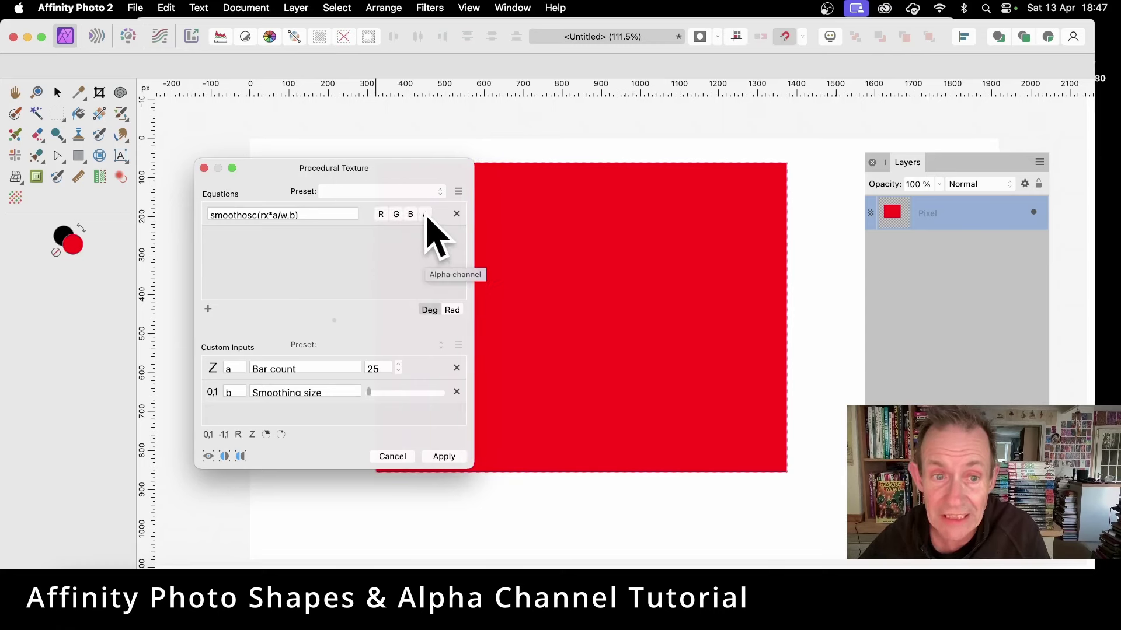
click(426, 215)
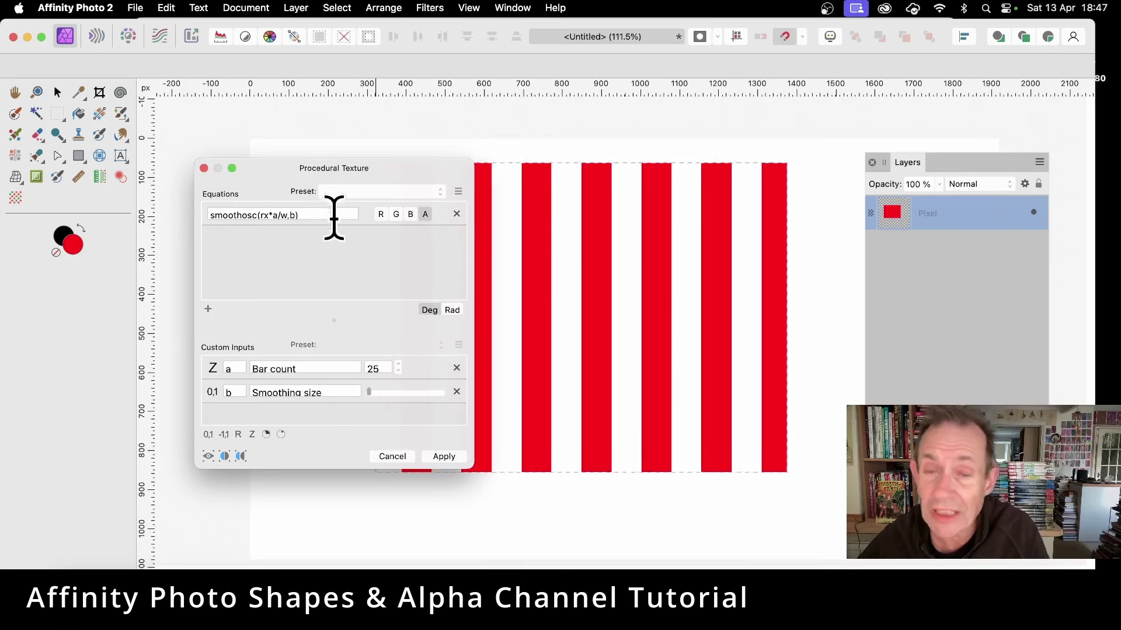
Step: Raise the Bar count to 100 for many thin red stripes
double_click(380, 368)
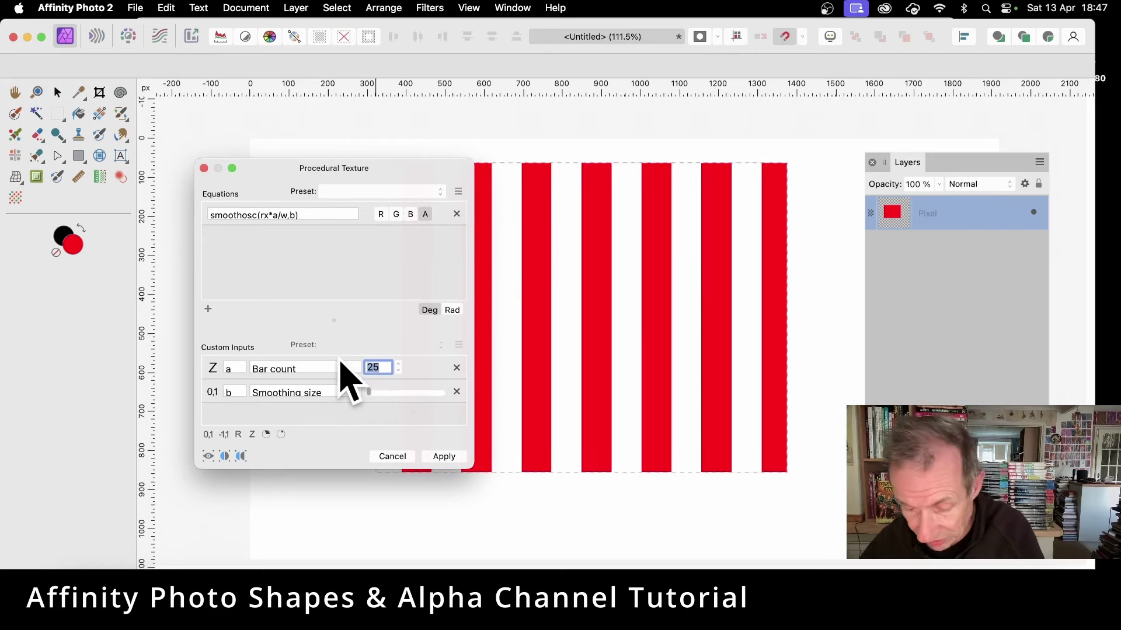
text(5)
key(Return)
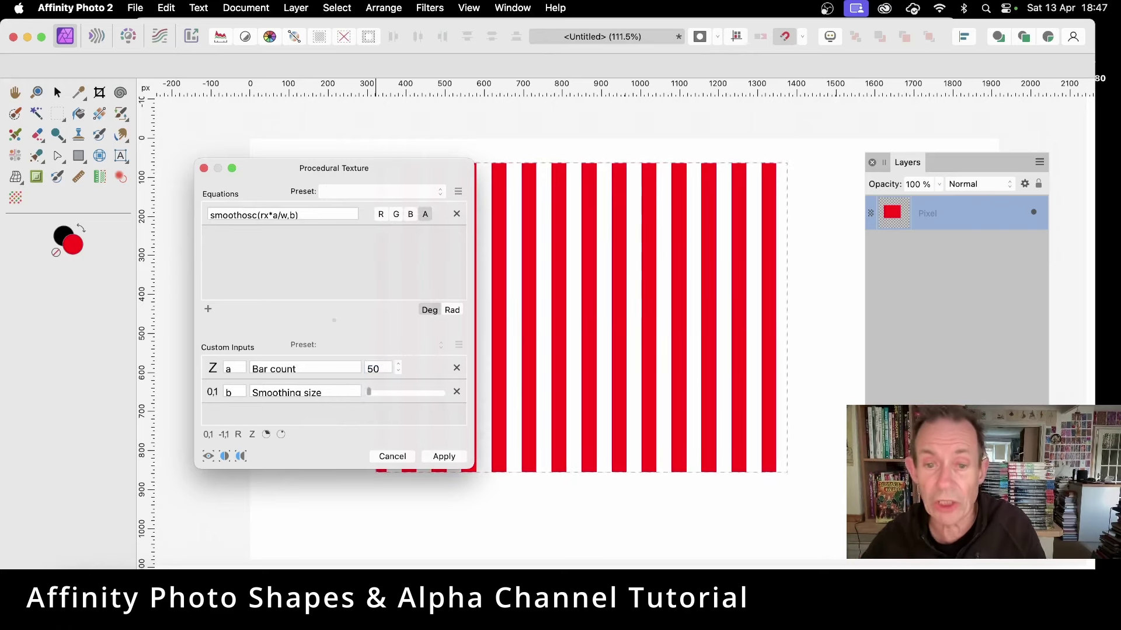
double_click(380, 365)
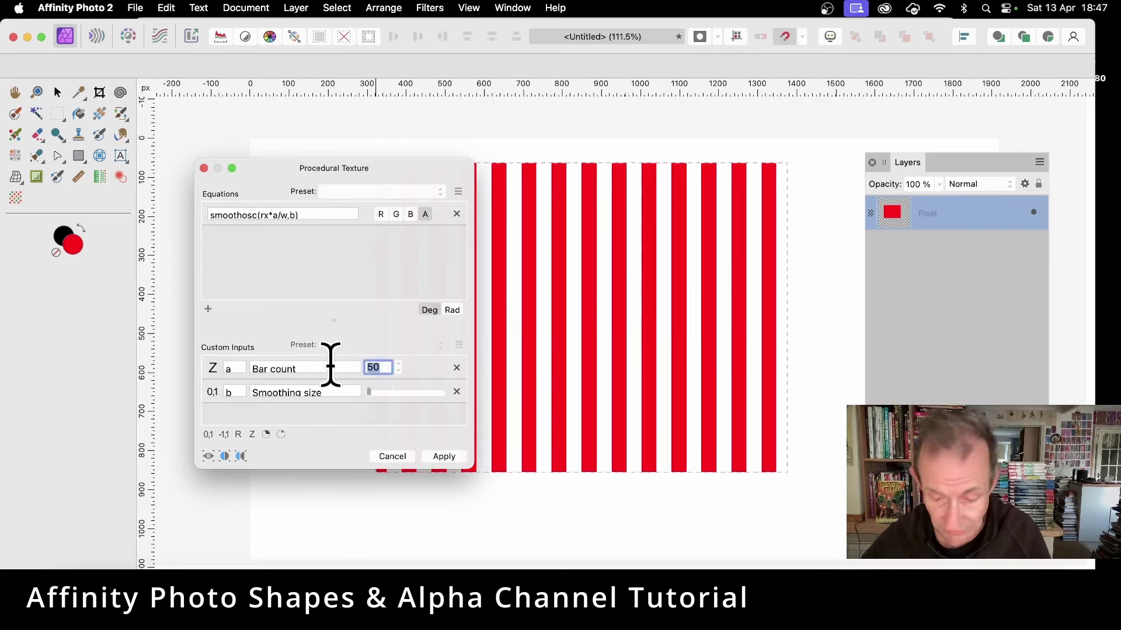
text(100)
key(Return)
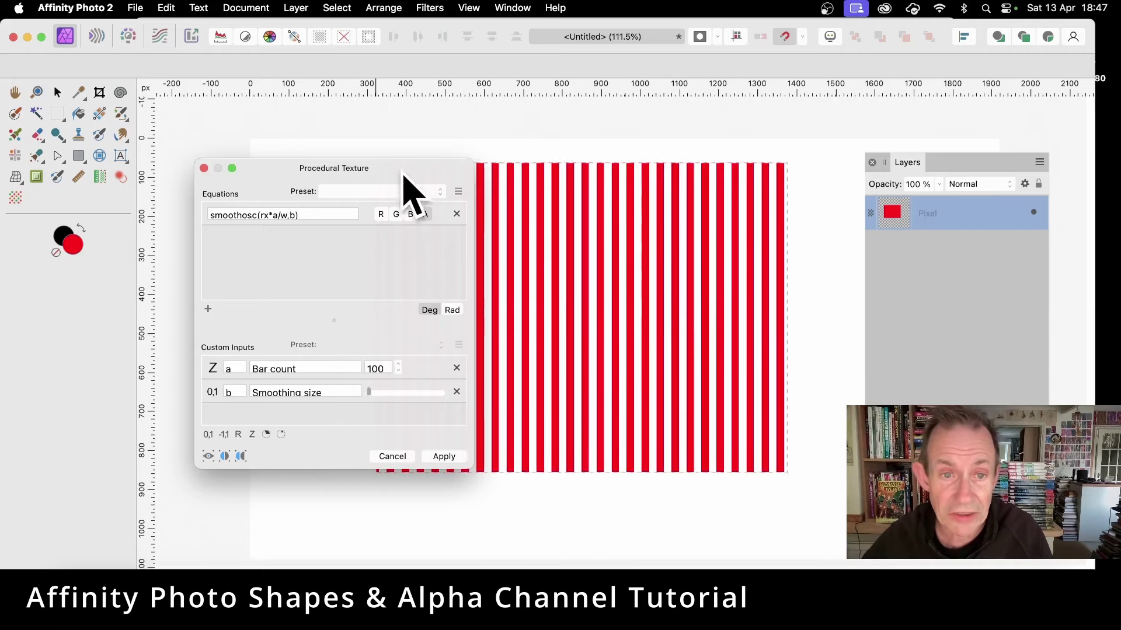
mouse_move(397, 170)
mouse_down()
mouse_move(216, 224)
mouse_move(413, 174)
mouse_up()
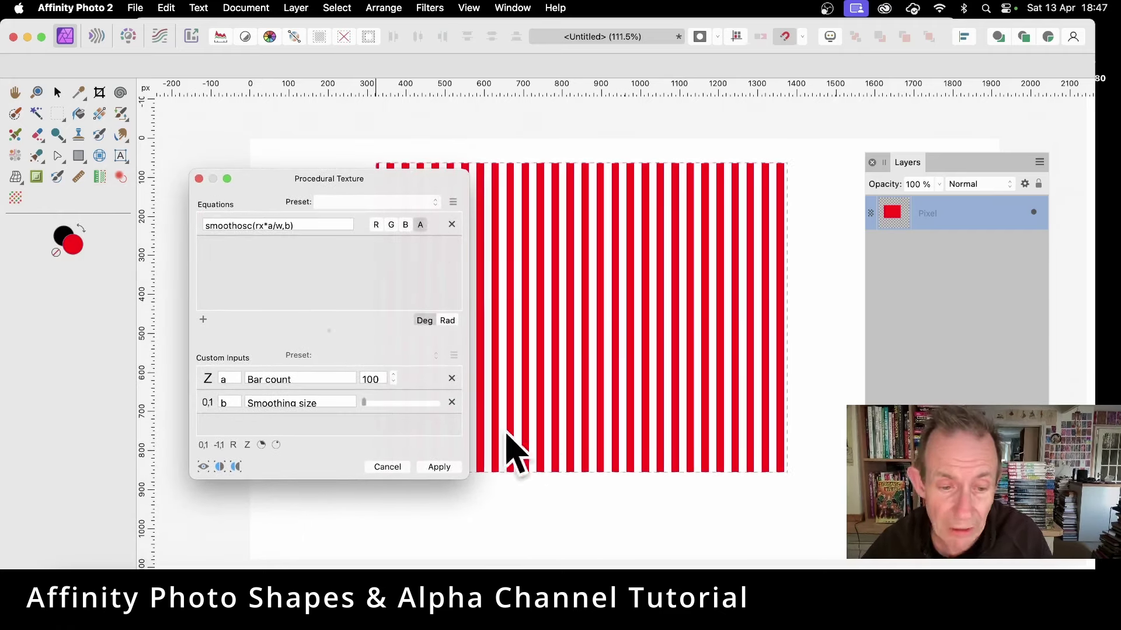
Step: Apply the striped texture and clear the pixel selection
click(439, 468)
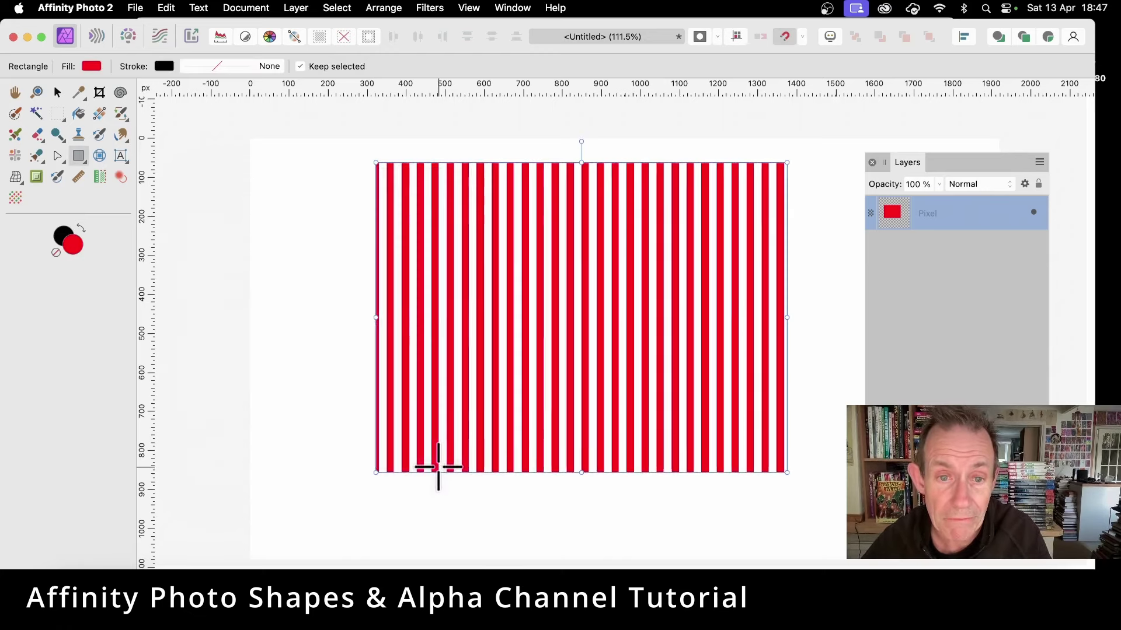
click(343, 7)
click(345, 45)
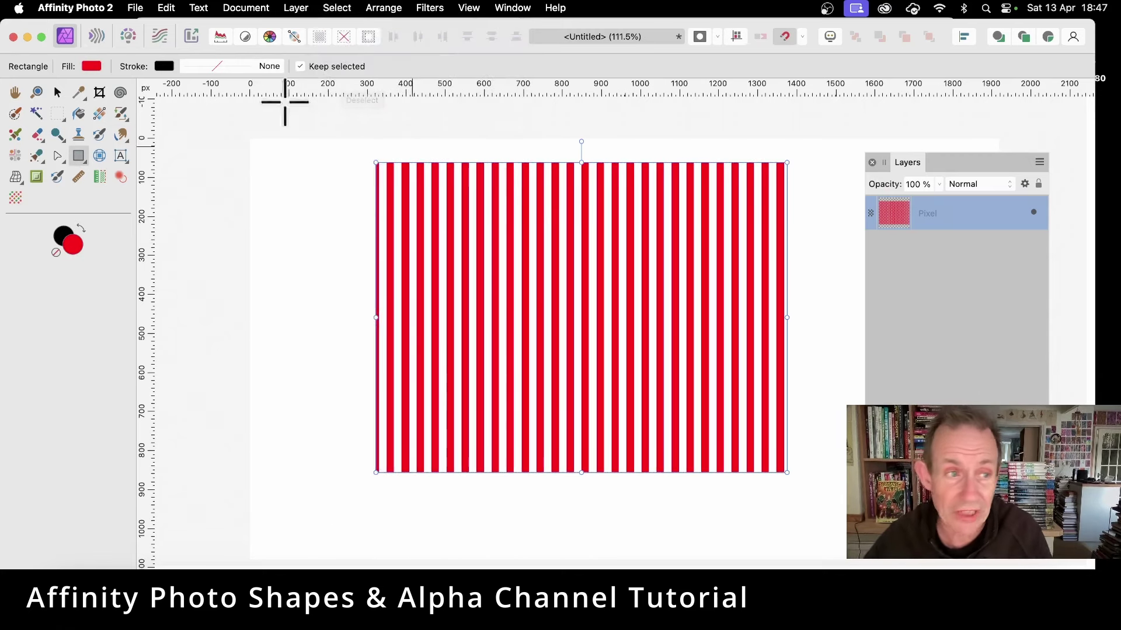
Step: Reposition the striped layer slightly on the canvas with the Move tool
click(55, 92)
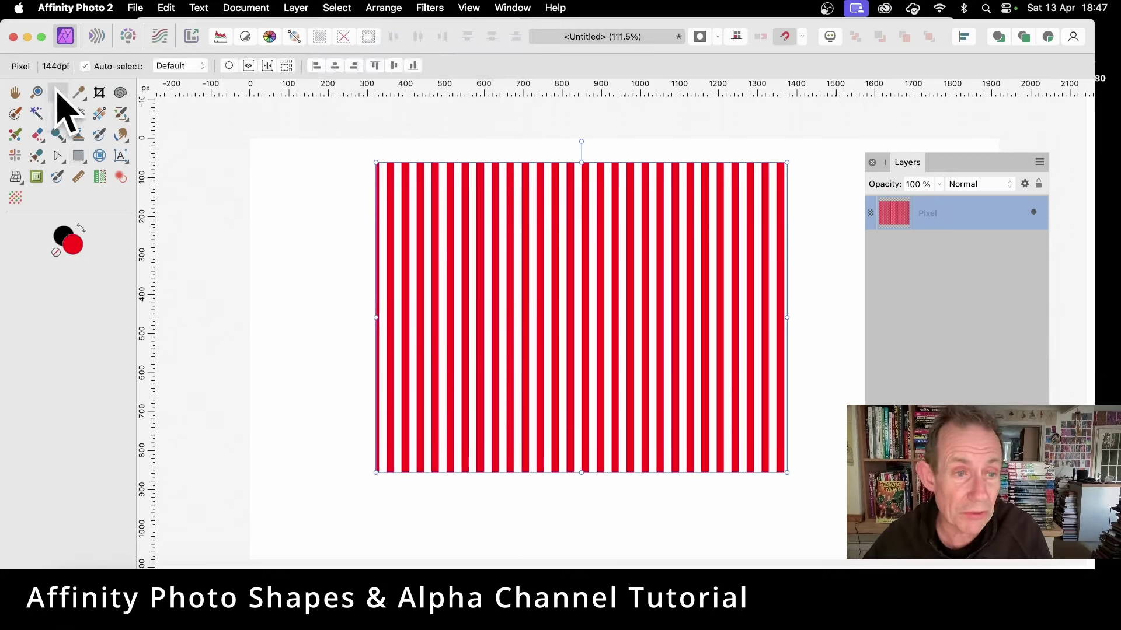
drag(475, 218, 428, 230)
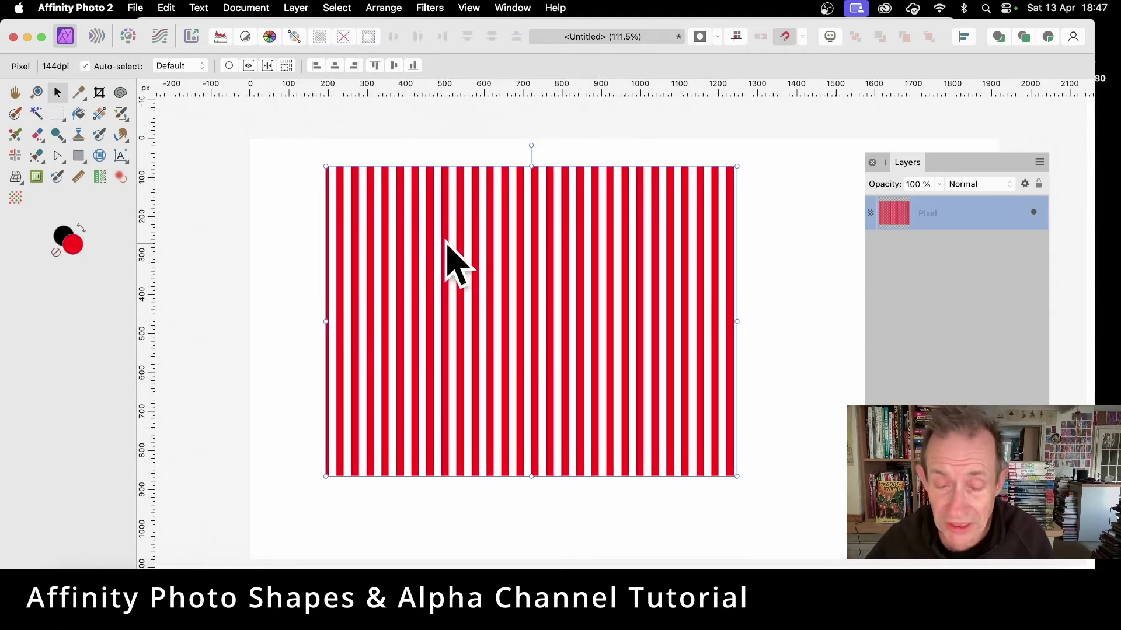
drag(446, 223, 452, 233)
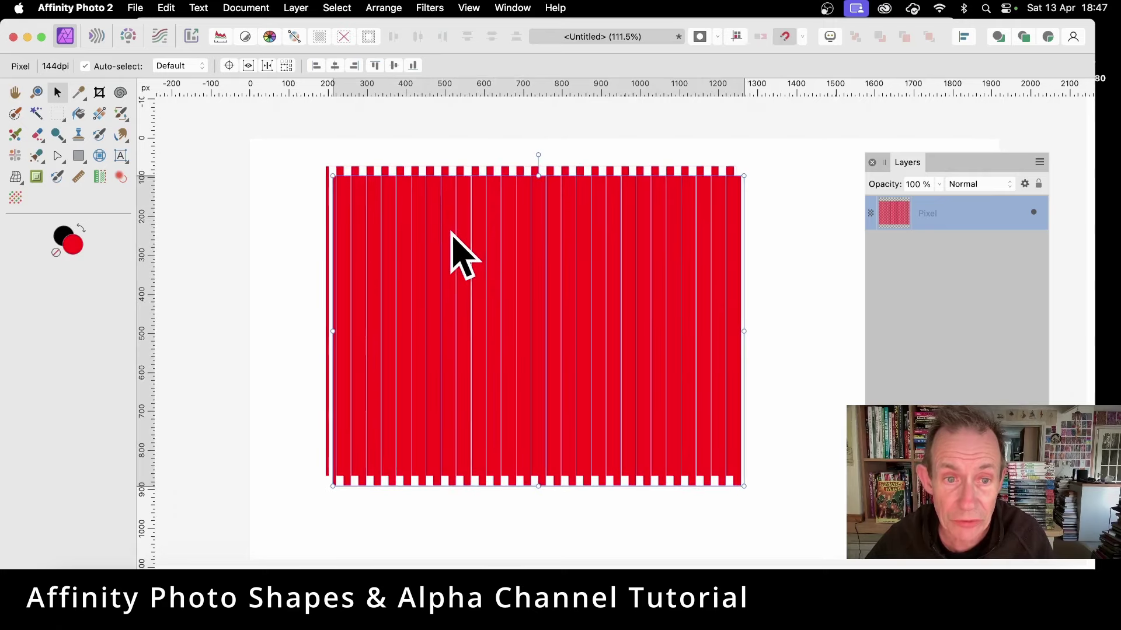
Step: Duplicate the stripe layer, rotate the copy across the original, then delete it
key(super+shift+n)
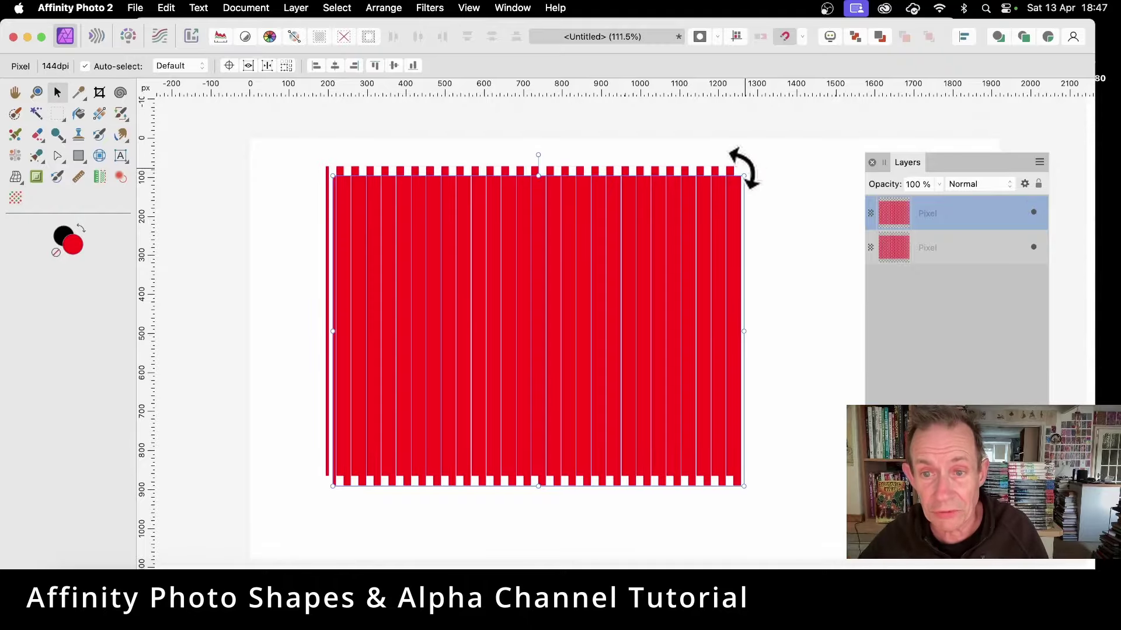
drag(741, 170, 464, 460)
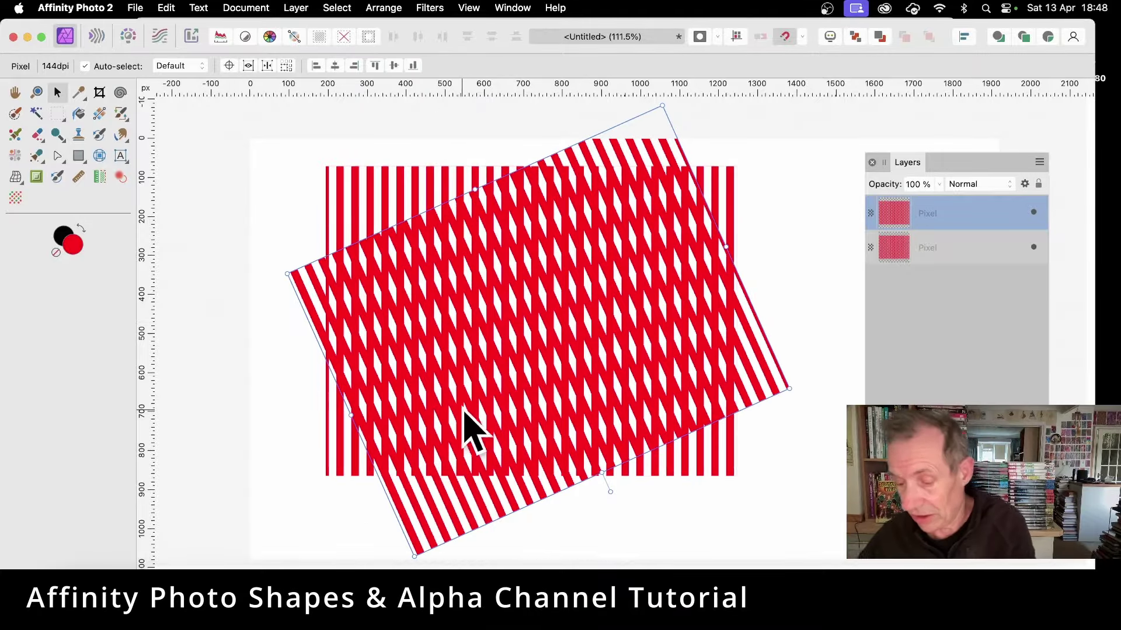
key(Delete)
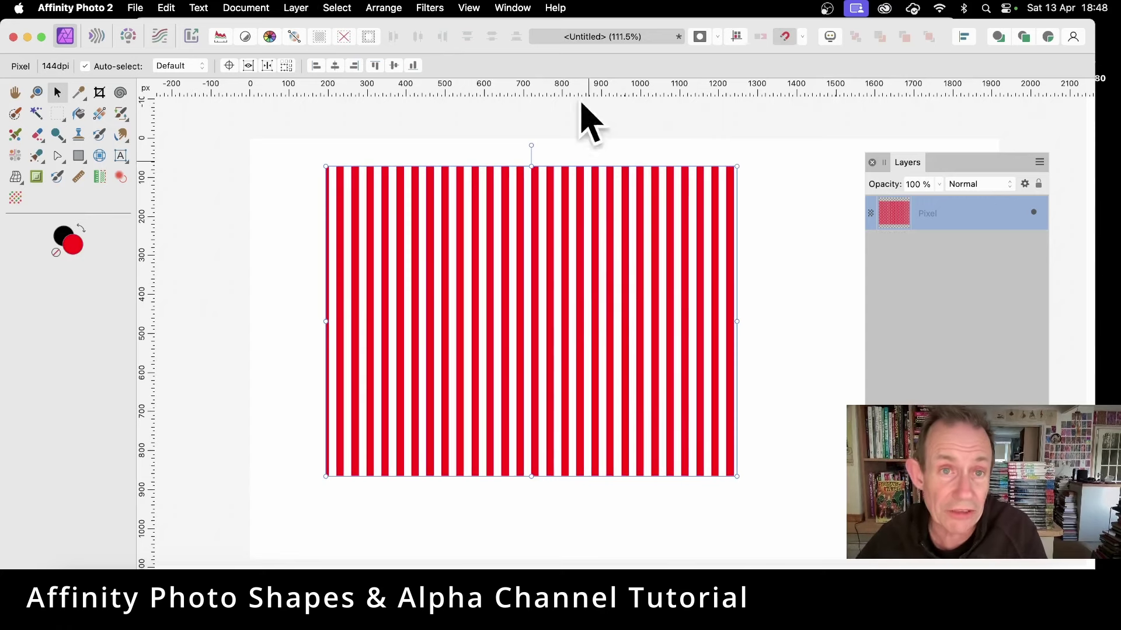
Step: Open the Filters > Distort submenu to reach Displace
click(437, 6)
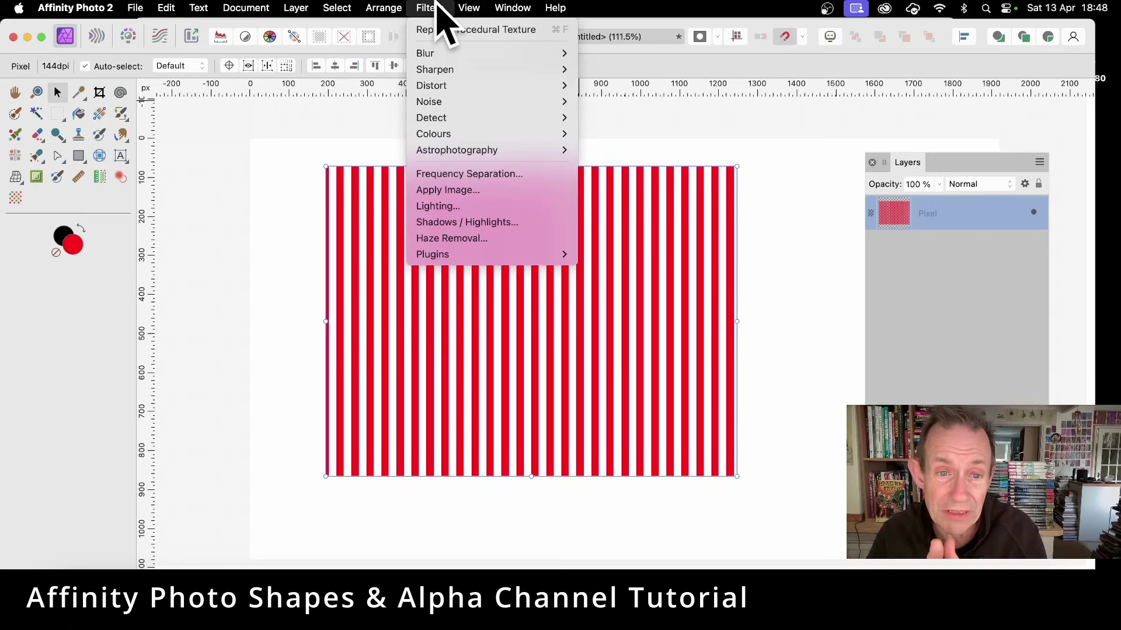
mouse_move(451, 87)
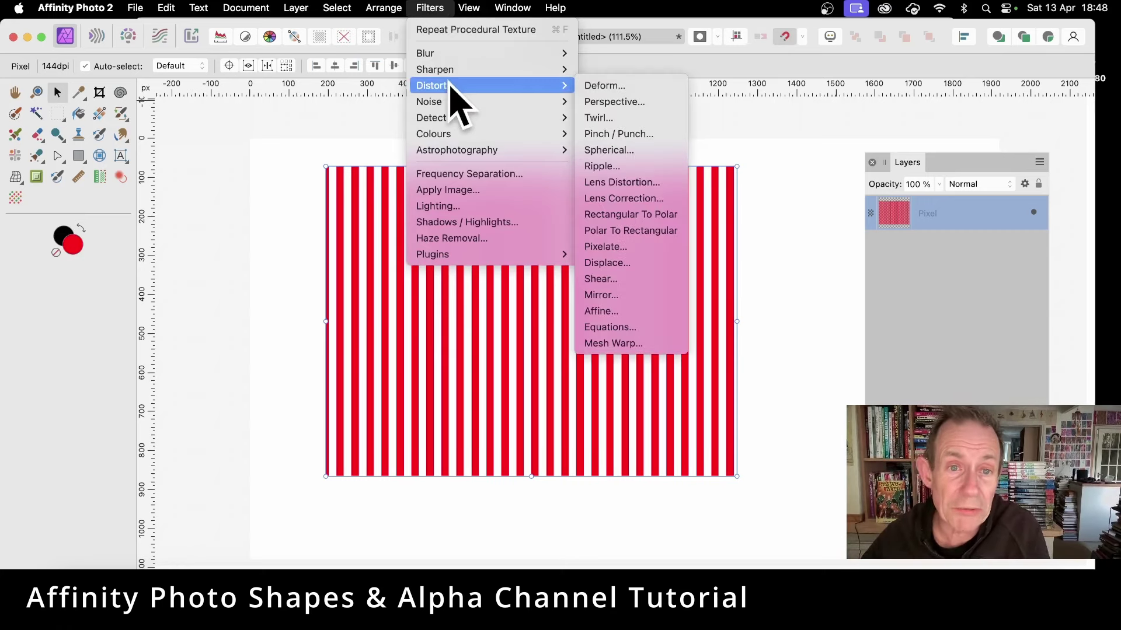
Step: Load Affinity-Photo-Circular-Mosaic-Effect.jpg as the Displace map
click(647, 263)
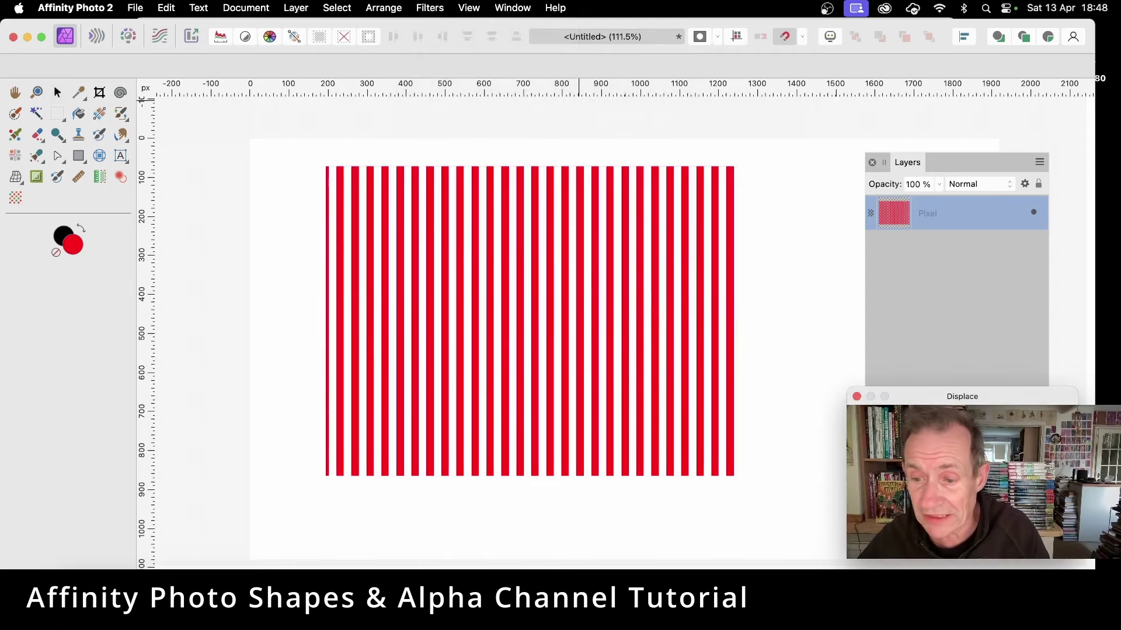
drag(953, 399, 370, 184)
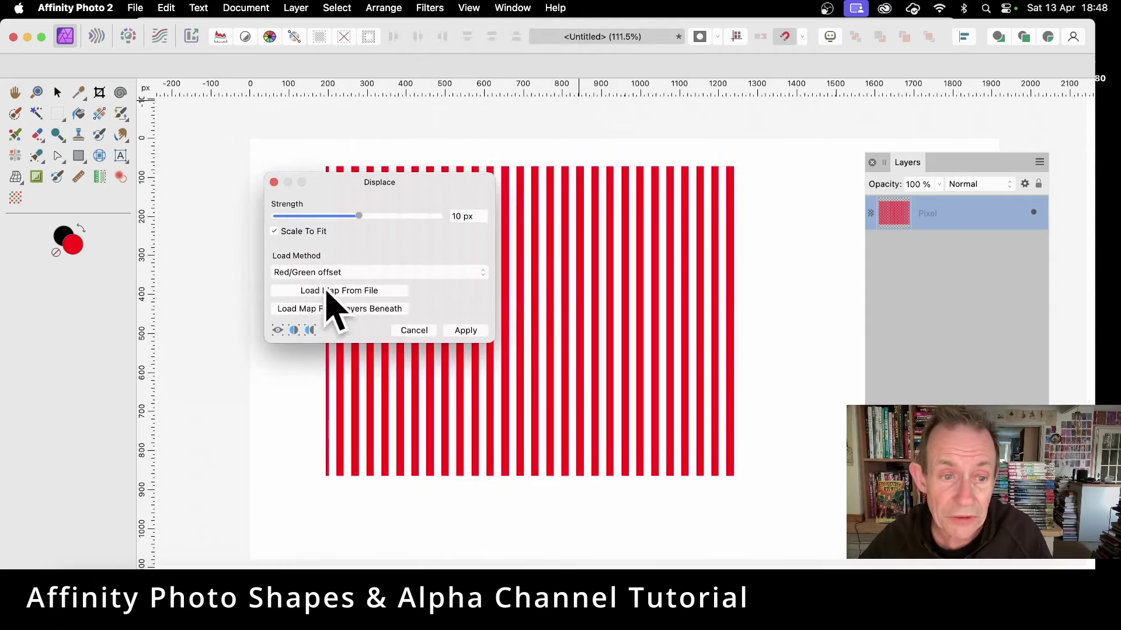
click(363, 291)
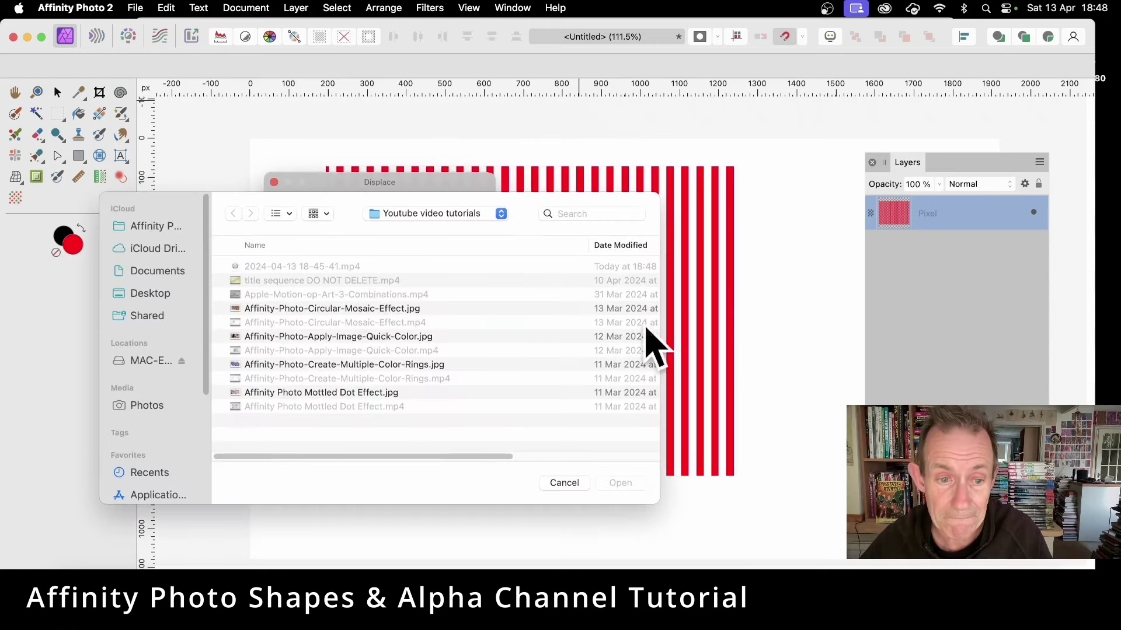
click(336, 308)
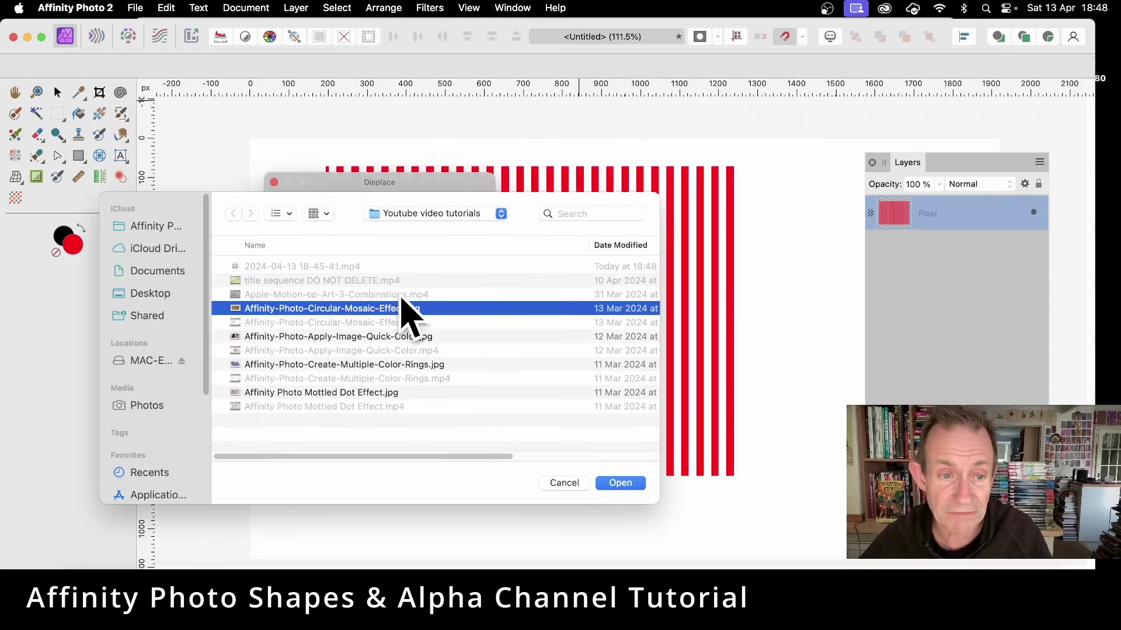
click(615, 483)
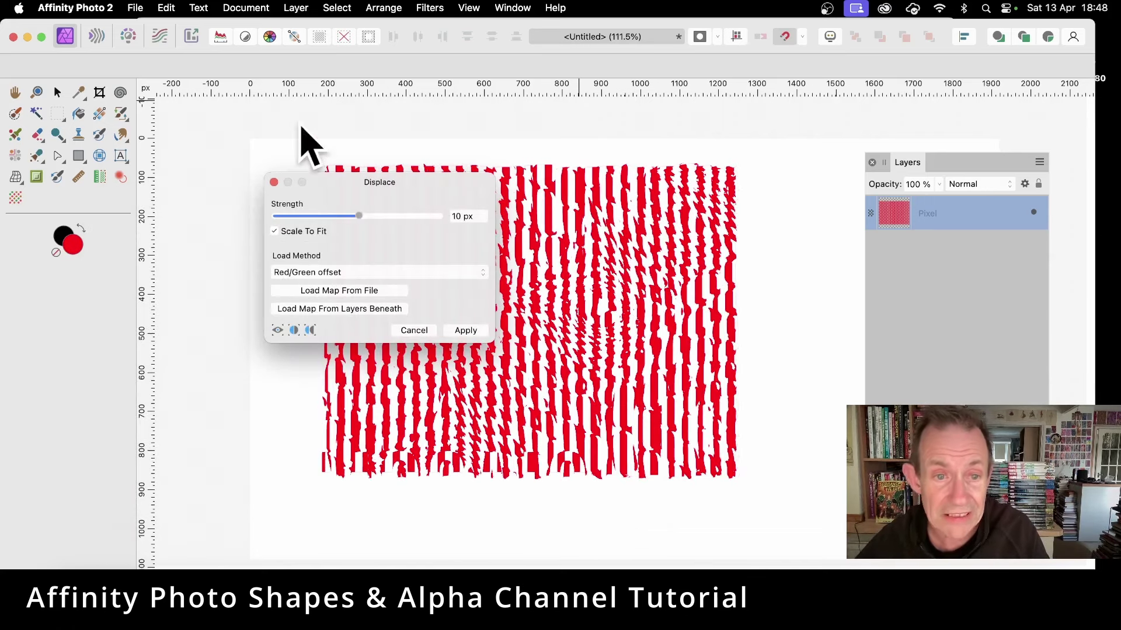
Step: Set displacement Strength to about -28 px and apply it to the stripes
drag(398, 178, 767, 132)
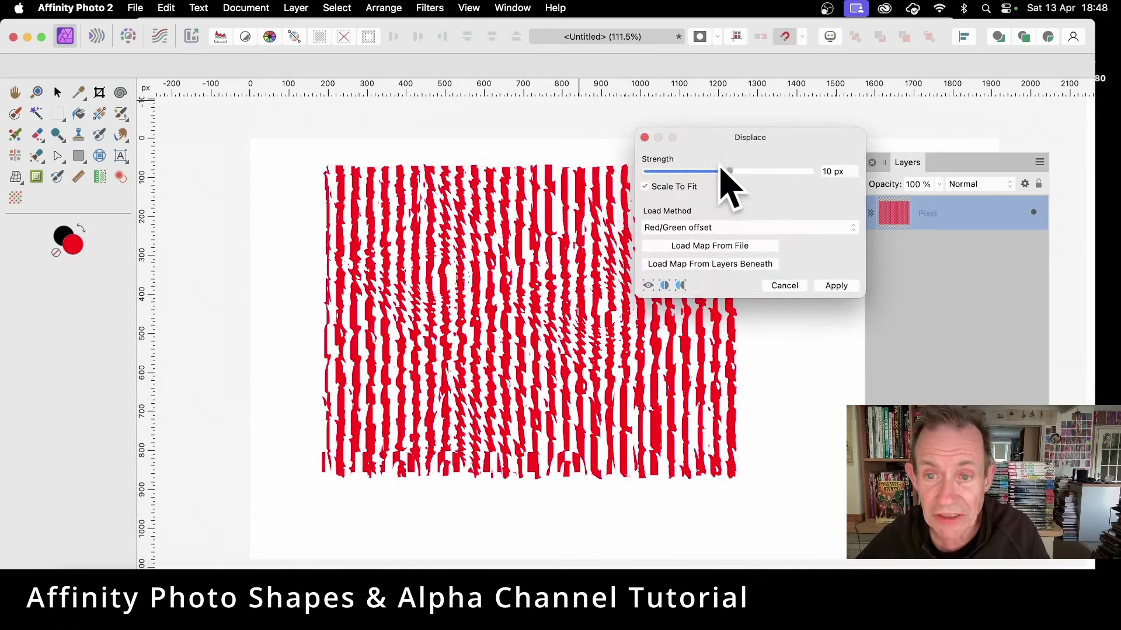
drag(720, 170, 717, 171)
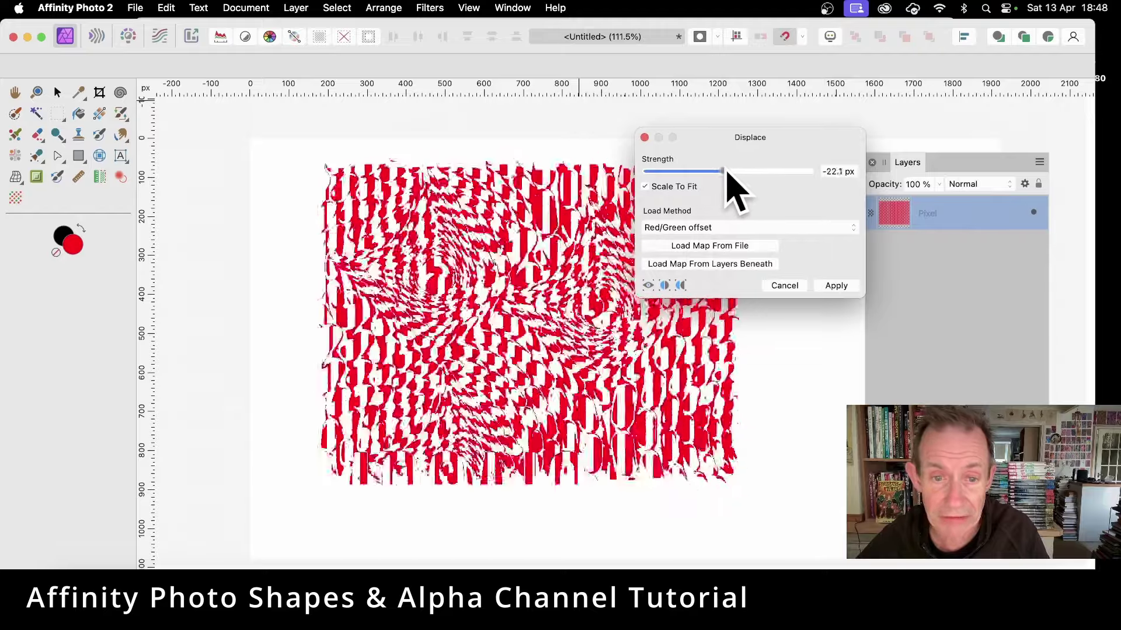
mouse_move(728, 171)
mouse_down()
mouse_move(743, 171)
mouse_move(711, 170)
mouse_up()
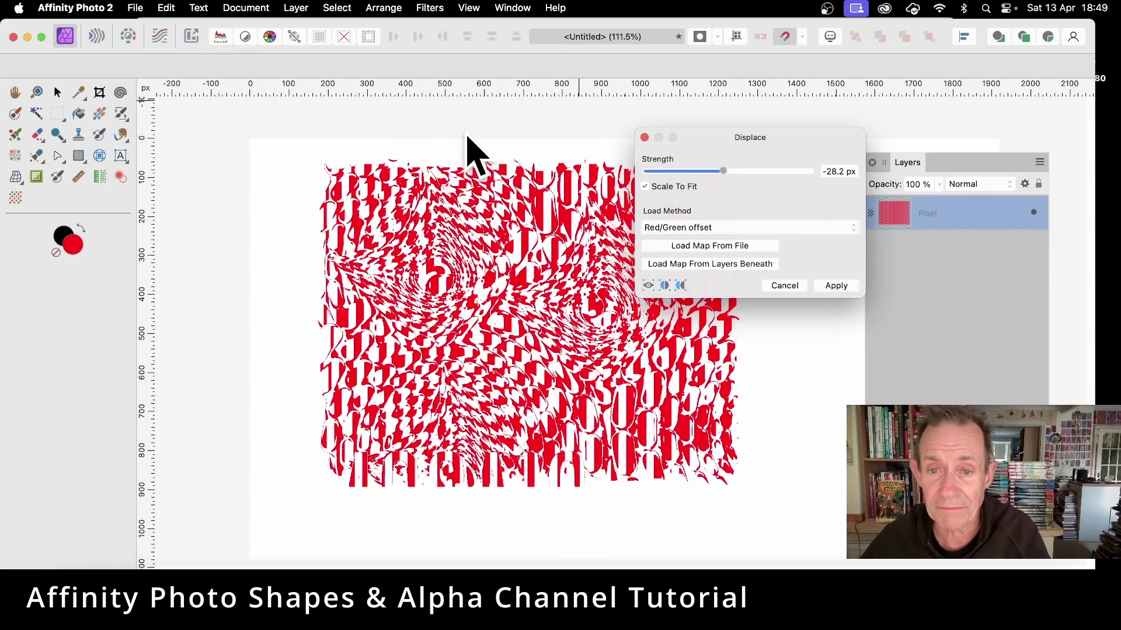
click(836, 285)
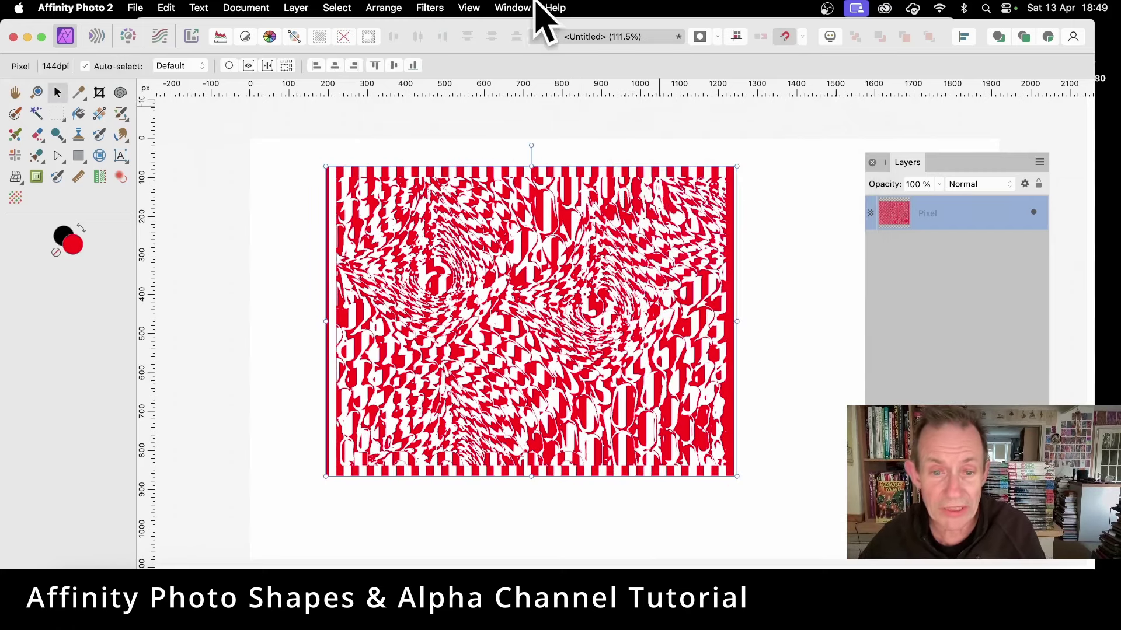
Step: Add an Outer Shadow with 8.2 px radius, 20.3 px offset and 60% intensity
drag(566, 243, 561, 215)
drag(921, 164, 695, 117)
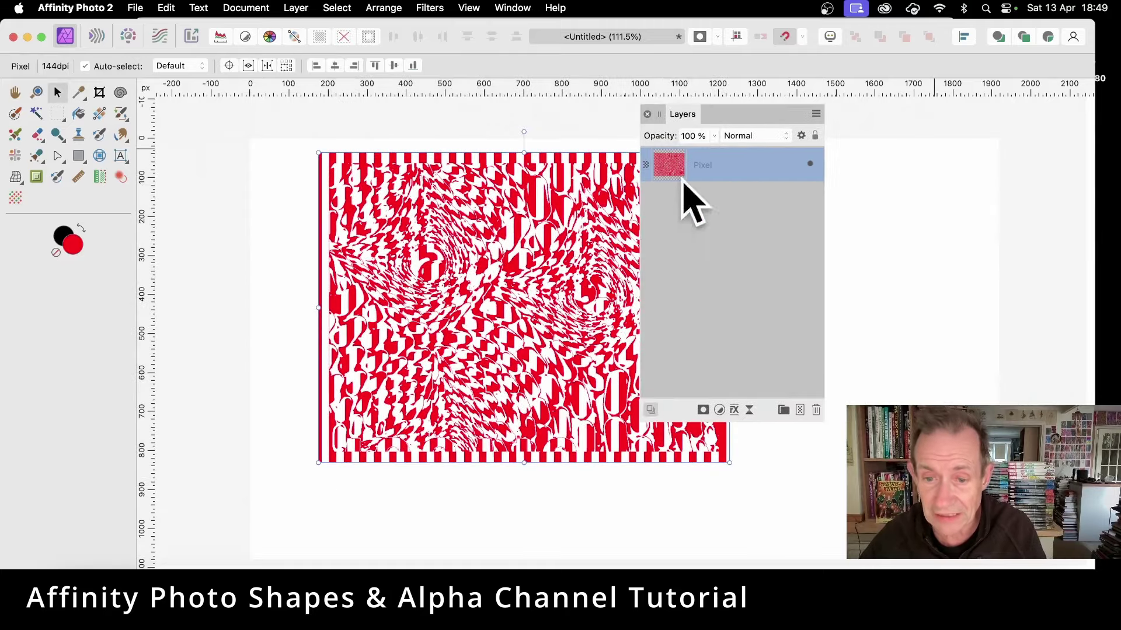
click(737, 411)
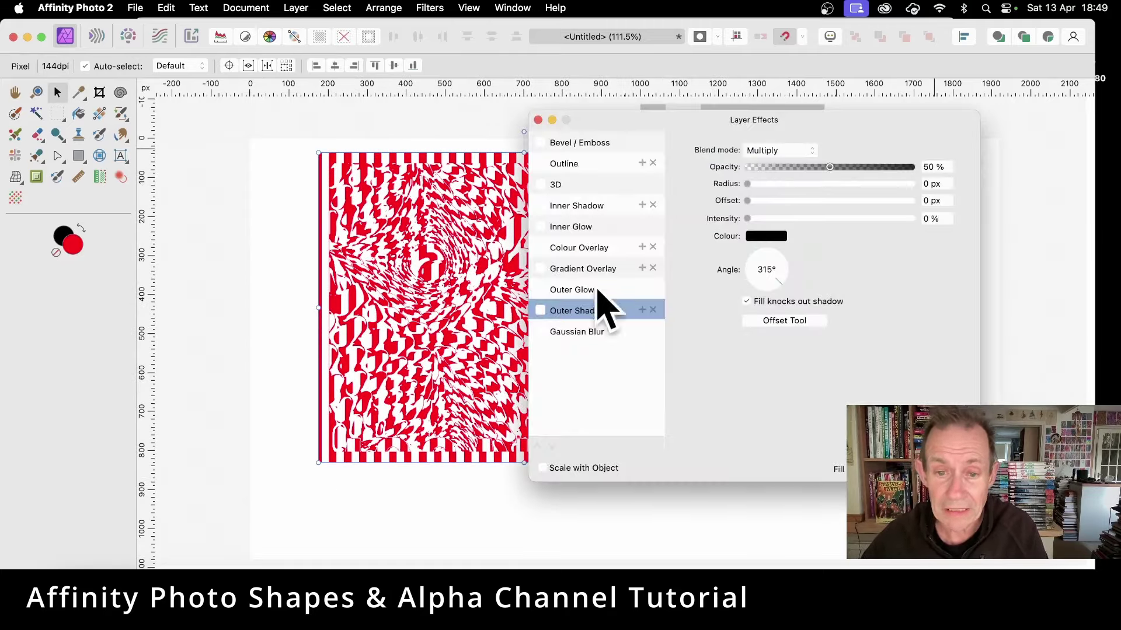
click(546, 311)
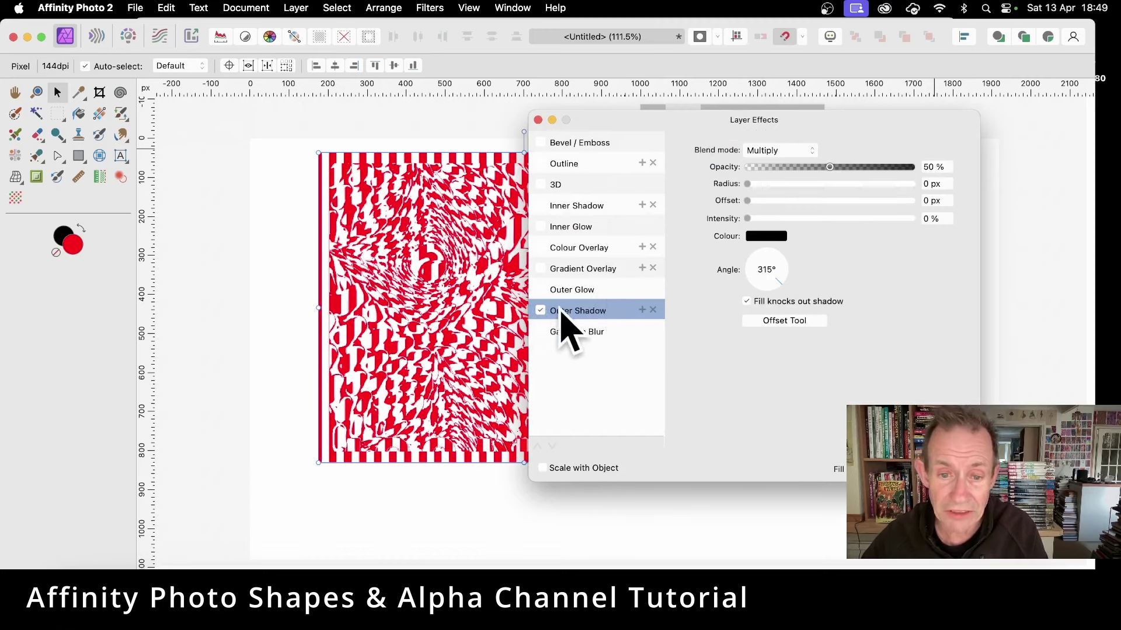
drag(778, 185, 839, 201)
click(846, 218)
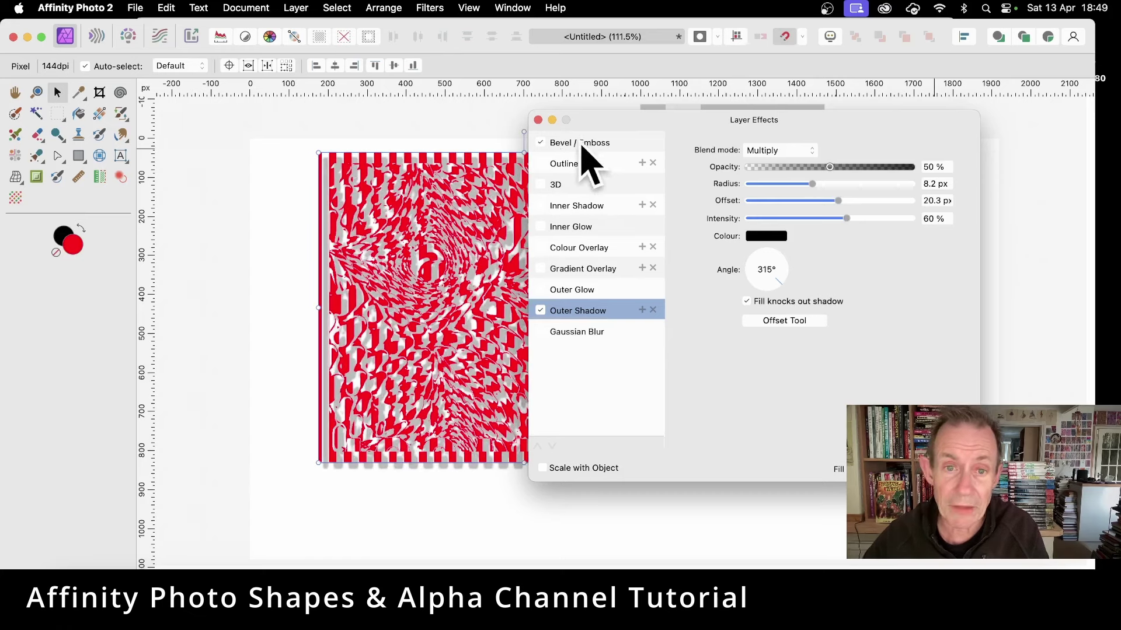
Step: Enable the 3D effect with a radius of about 5.7 px instead of bevel
click(541, 142)
click(540, 143)
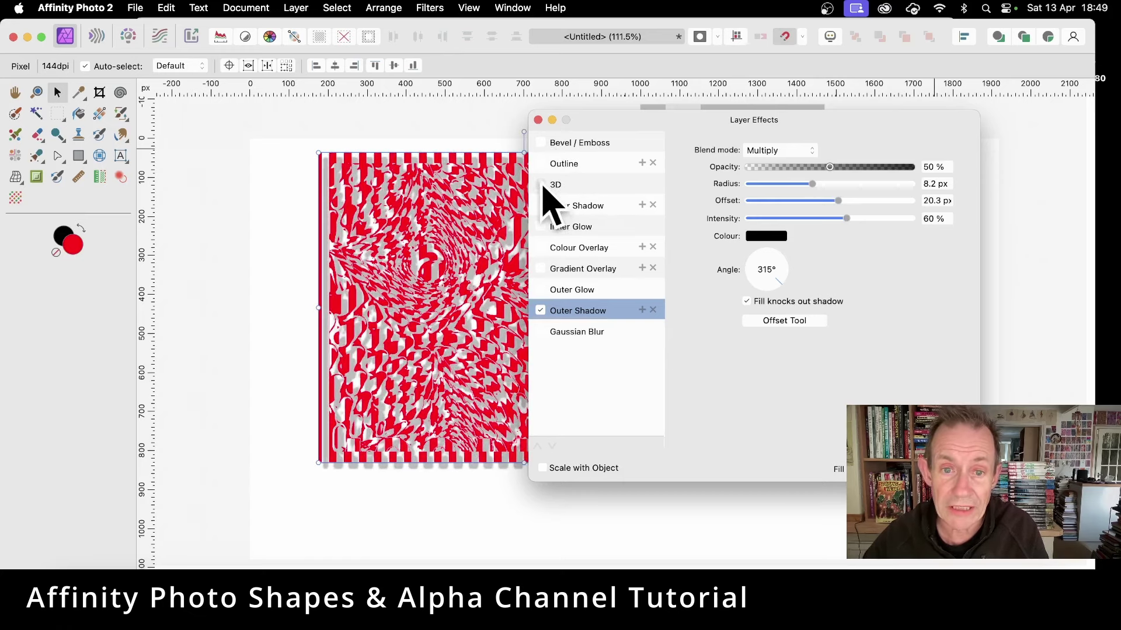
click(540, 184)
drag(800, 150, 803, 150)
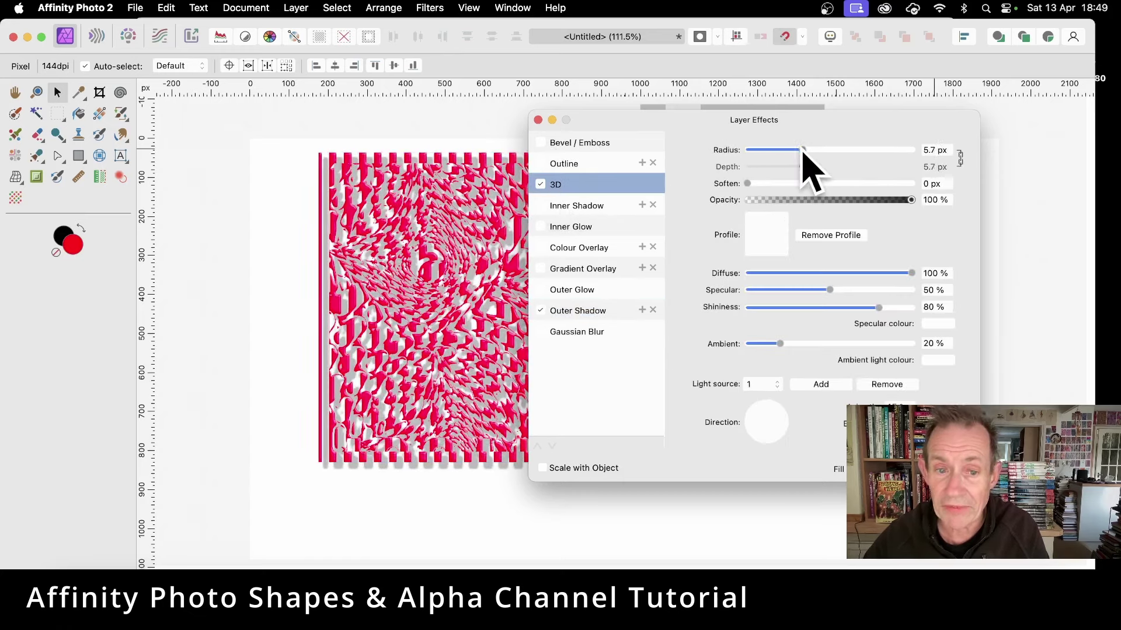
Step: Enlarge and reposition the shaded texture, then duplicate it and rotate the copy across the original
key(Return)
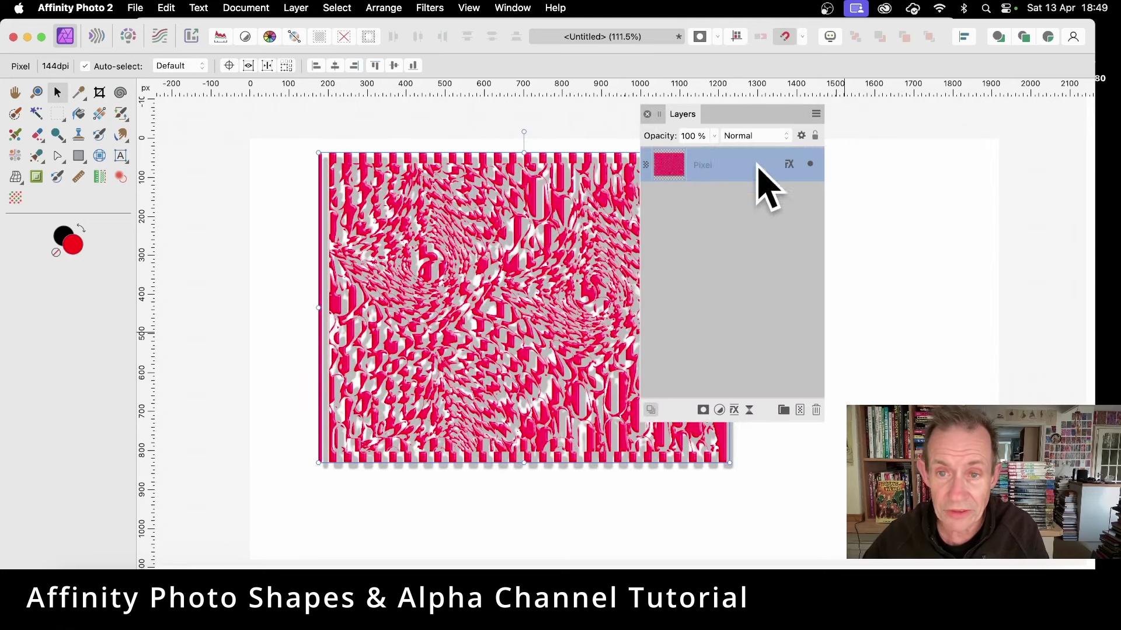
drag(713, 115, 882, 135)
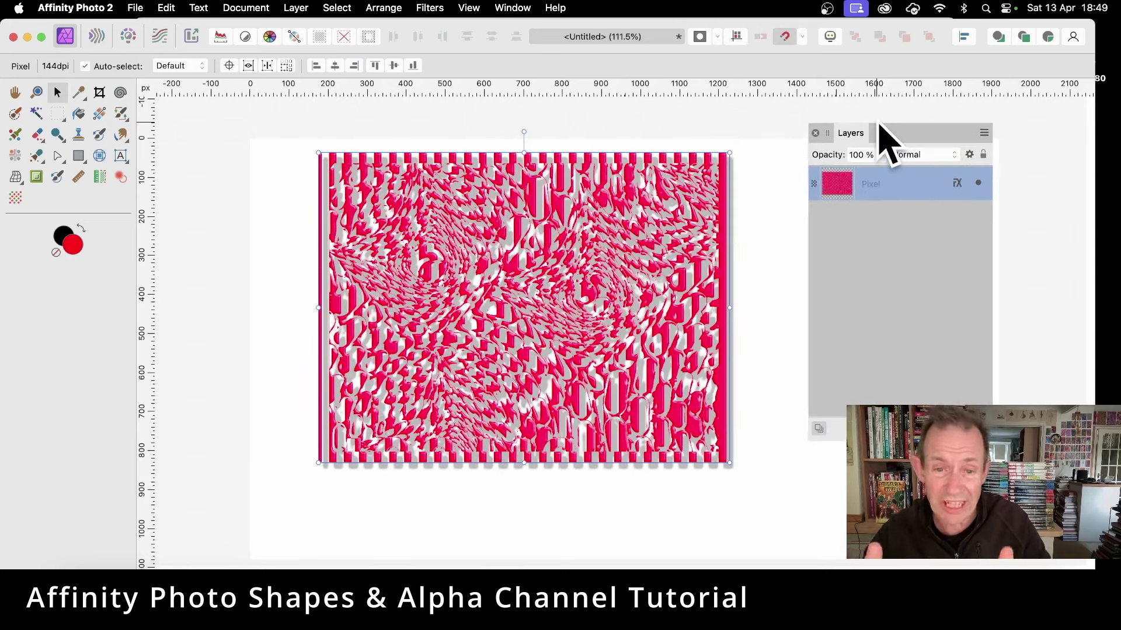
drag(488, 270, 408, 240)
drag(657, 439, 774, 527)
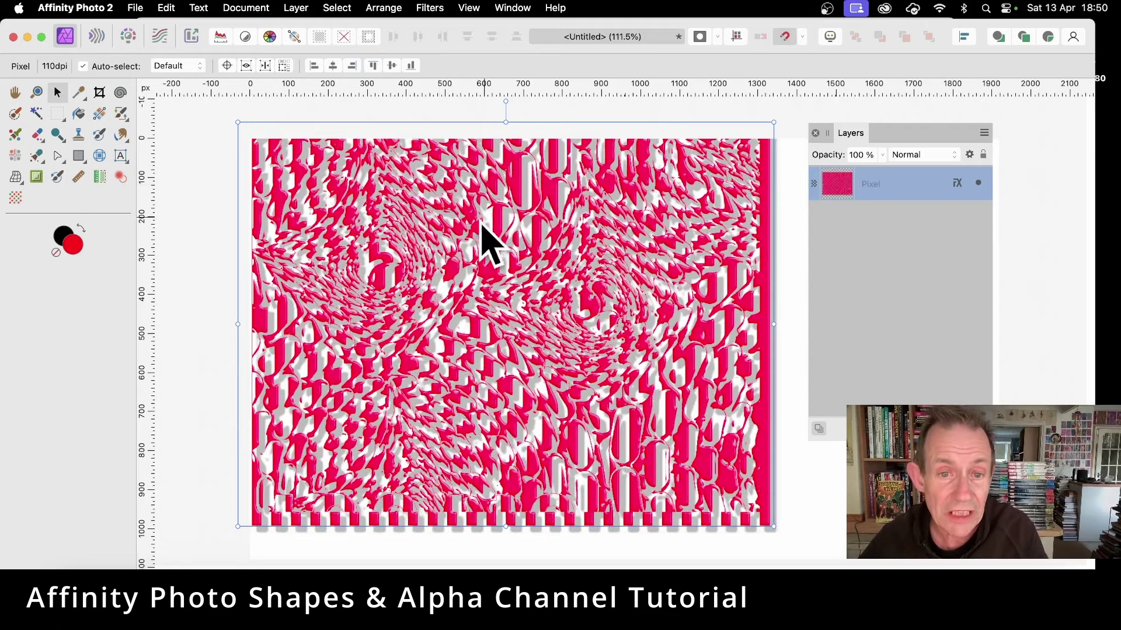
drag(487, 214, 487, 227)
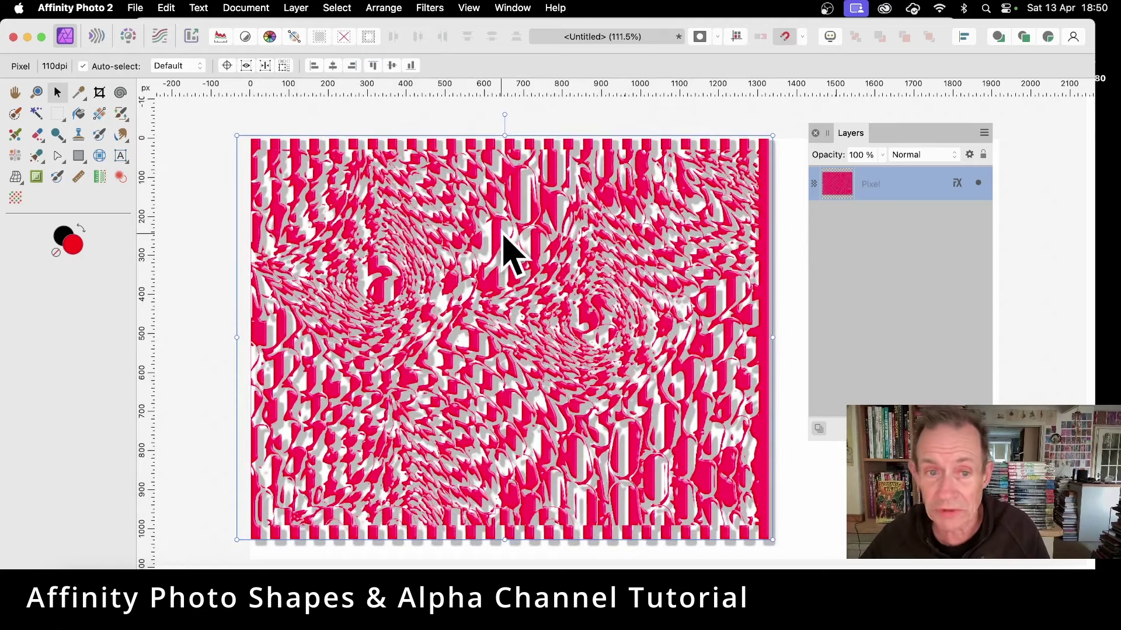
key(super+j)
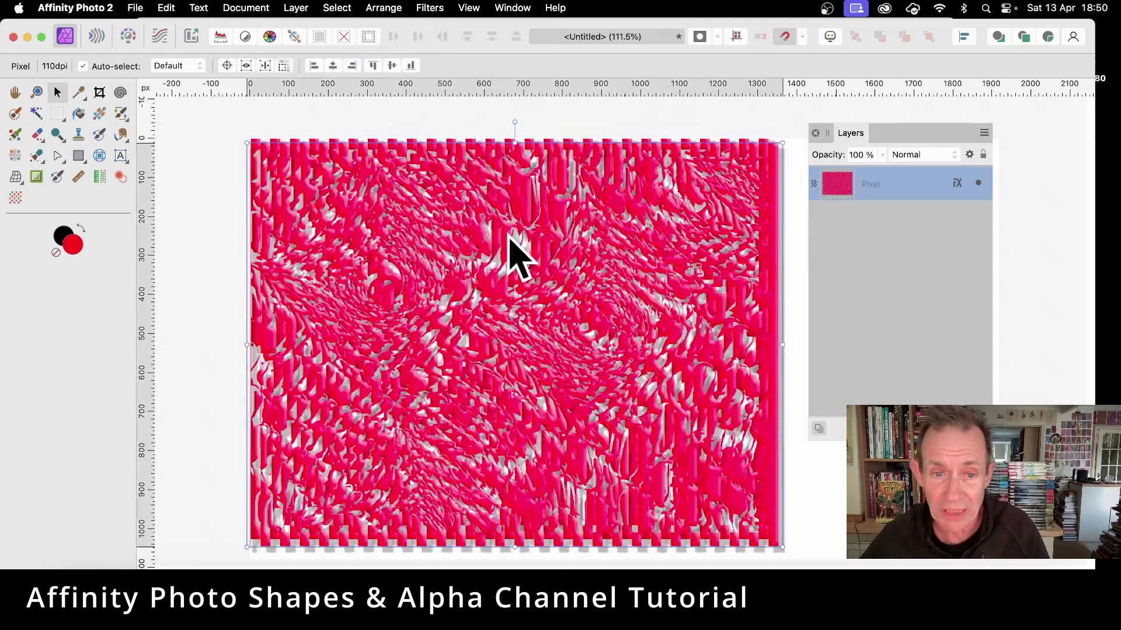
drag(783, 139, 709, 437)
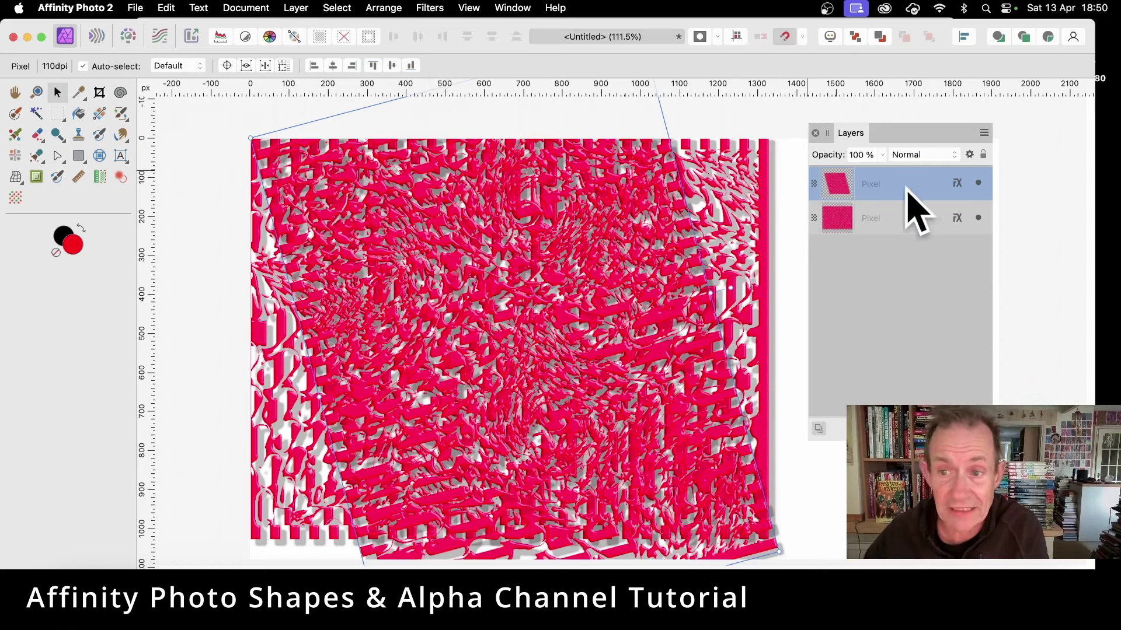
Step: Add an HSL Shift adjustment layer with a 76.1° hue shift, turning the texture magenta
click(296, 7)
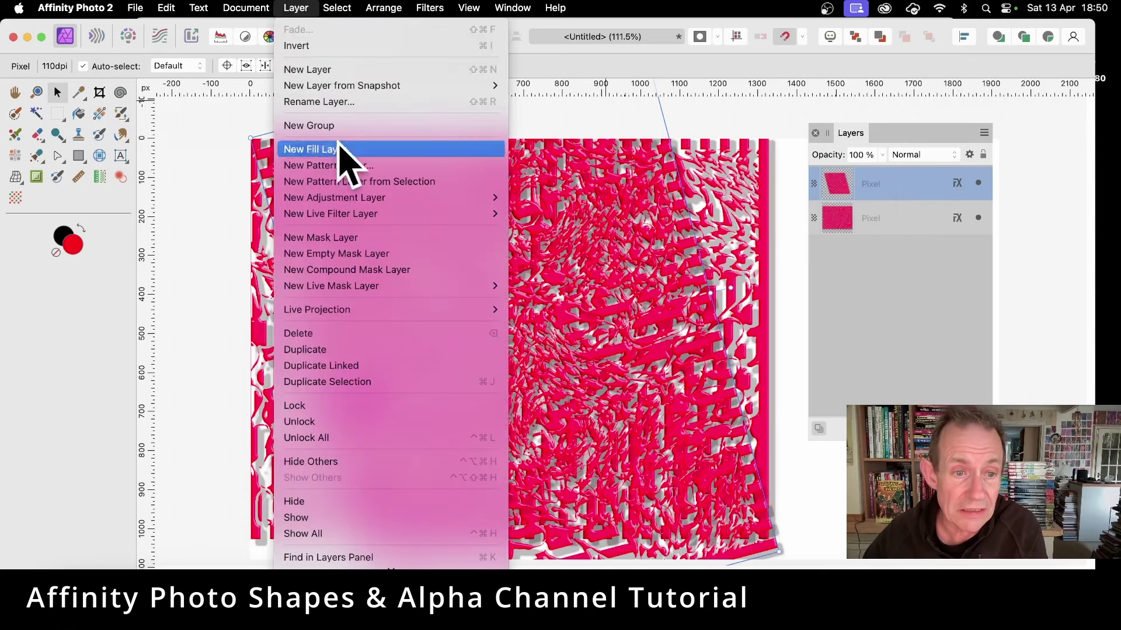
mouse_move(376, 199)
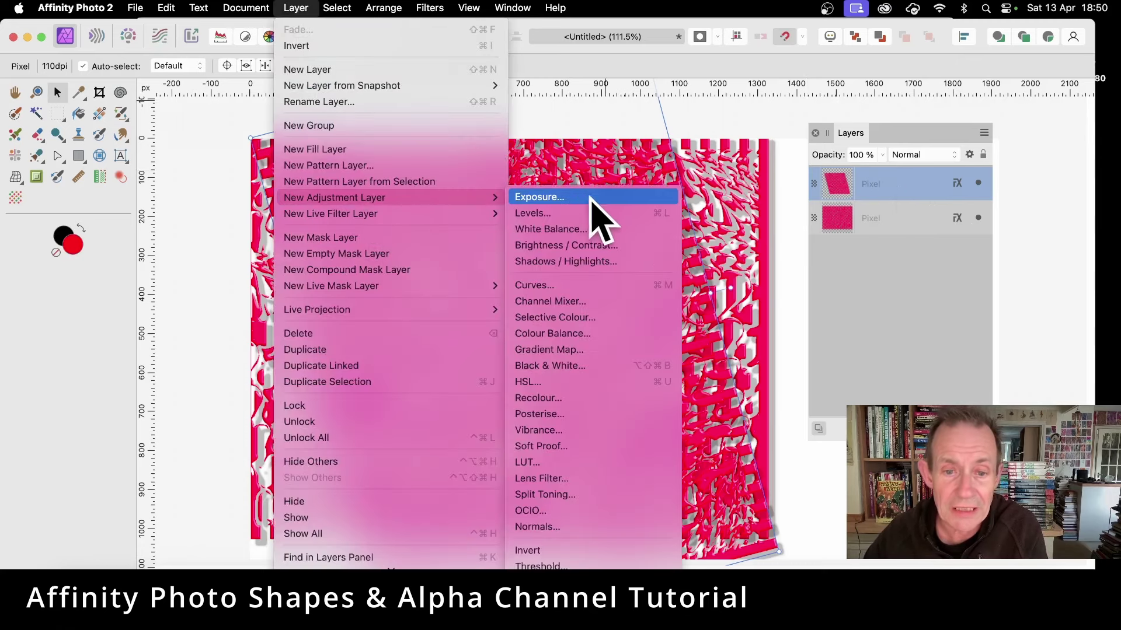
click(576, 385)
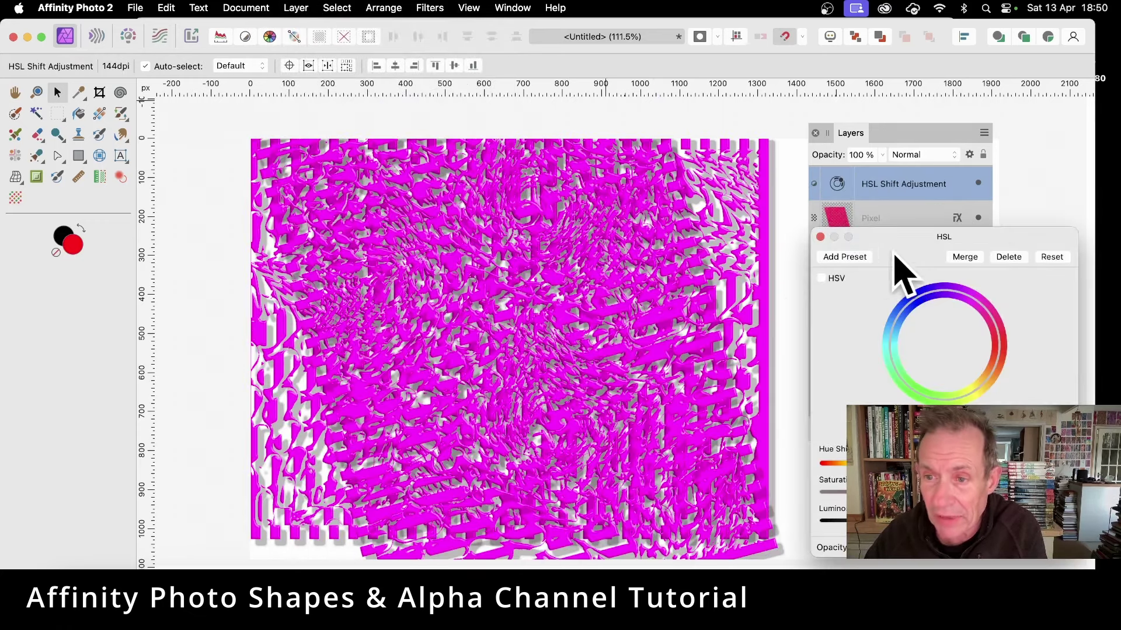
drag(895, 257, 168, 201)
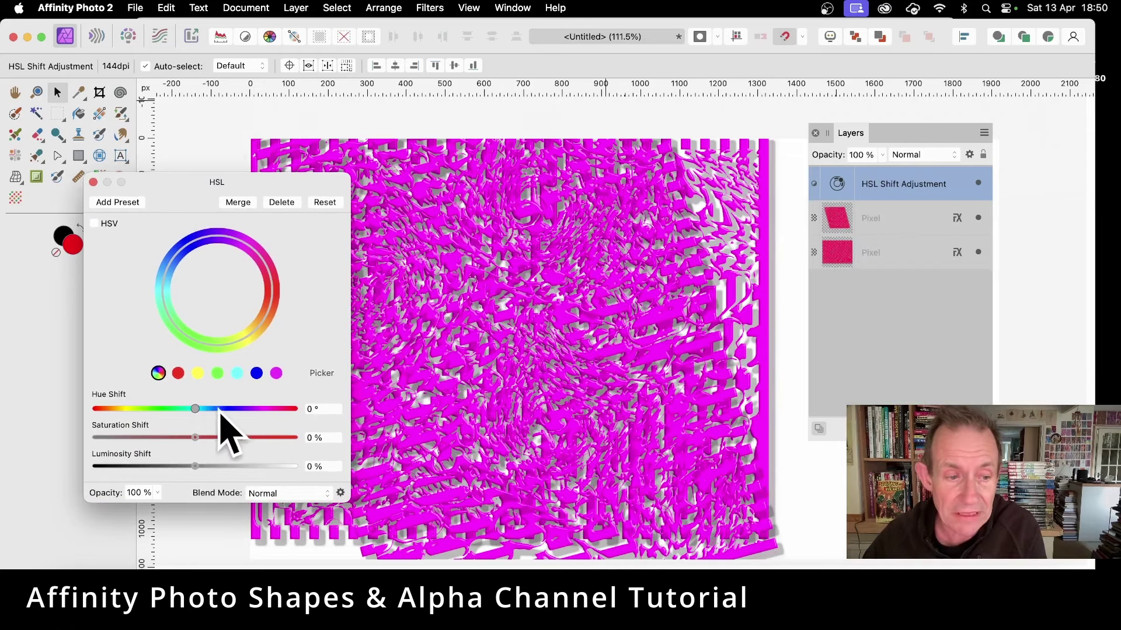
drag(218, 409, 237, 411)
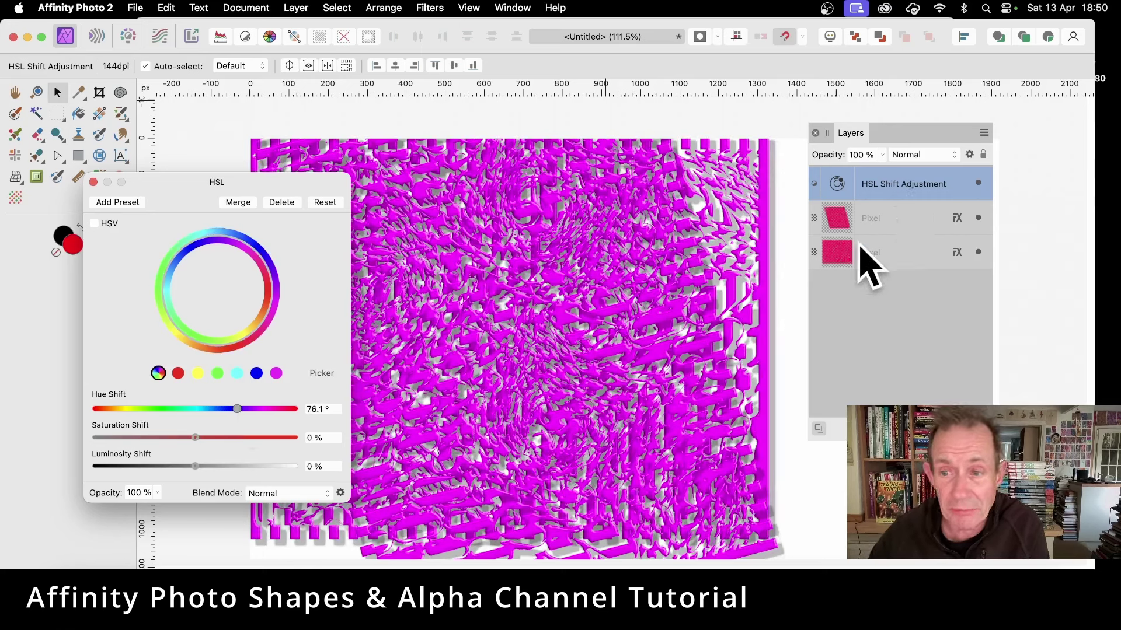
click(93, 183)
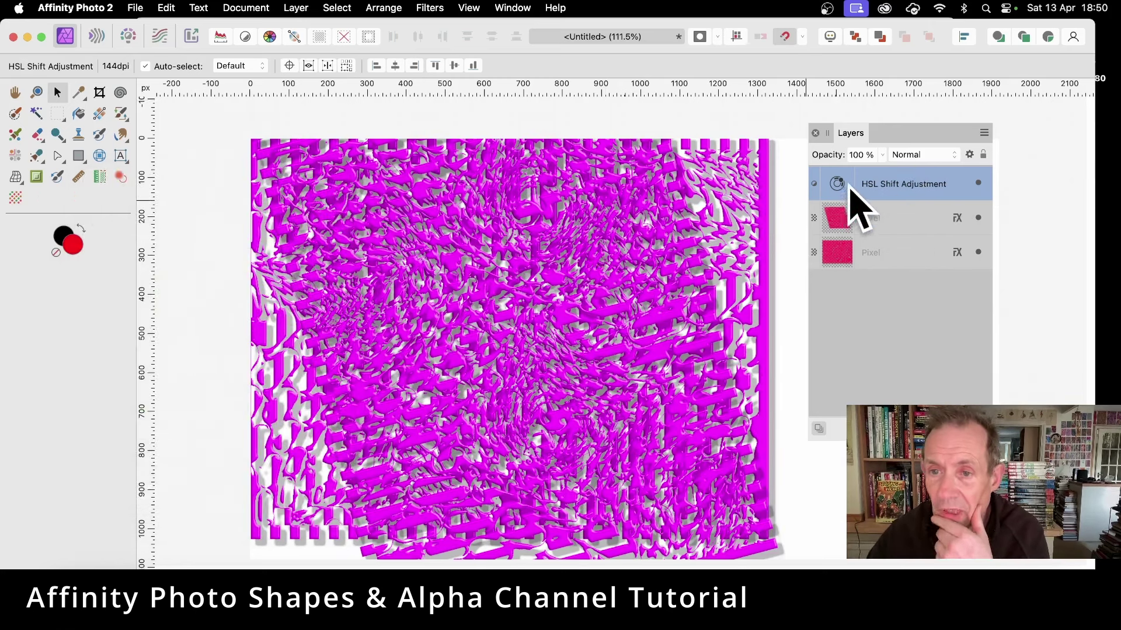
Step: Nest the HSL adjustment in the top layer, rotate and enlarge that layer, then undo it all
drag(845, 200, 868, 217)
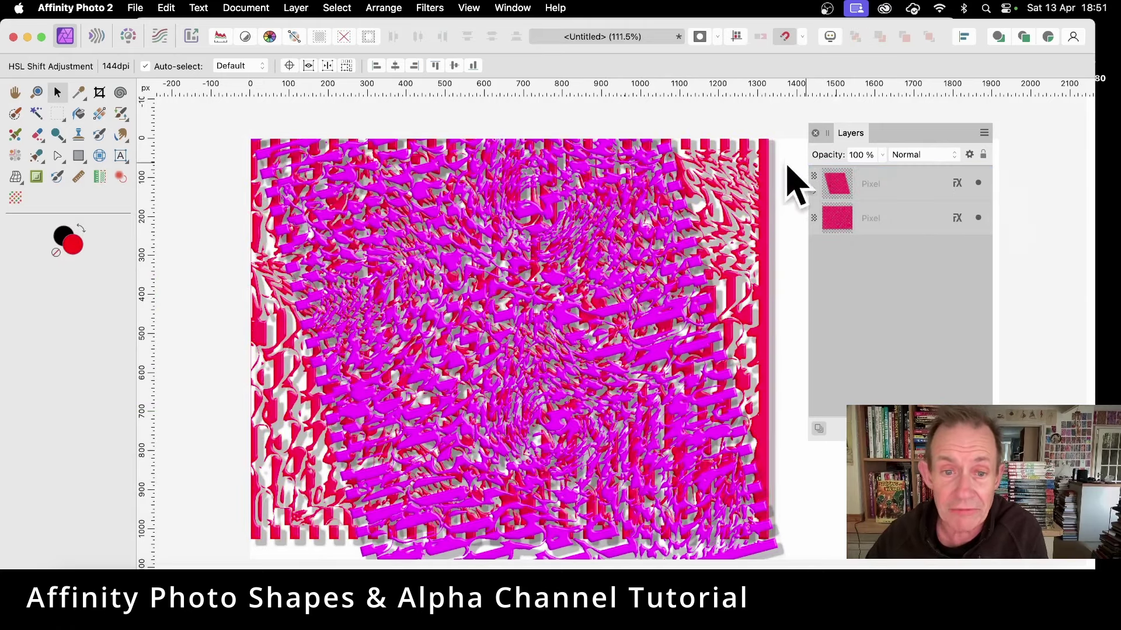
click(814, 191)
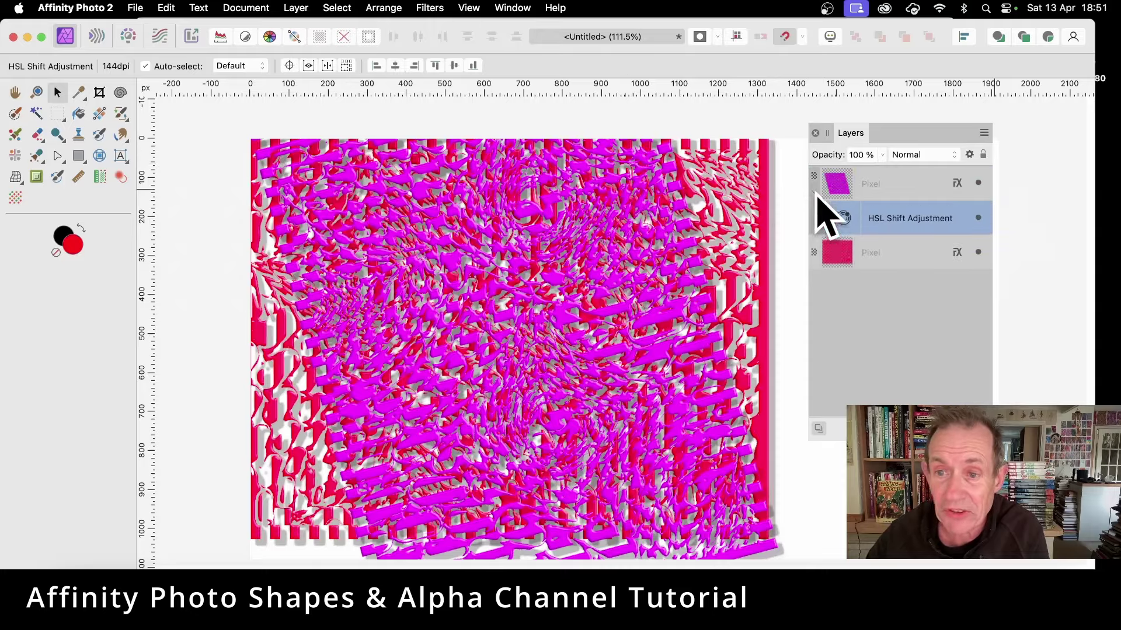
drag(592, 261, 759, 156)
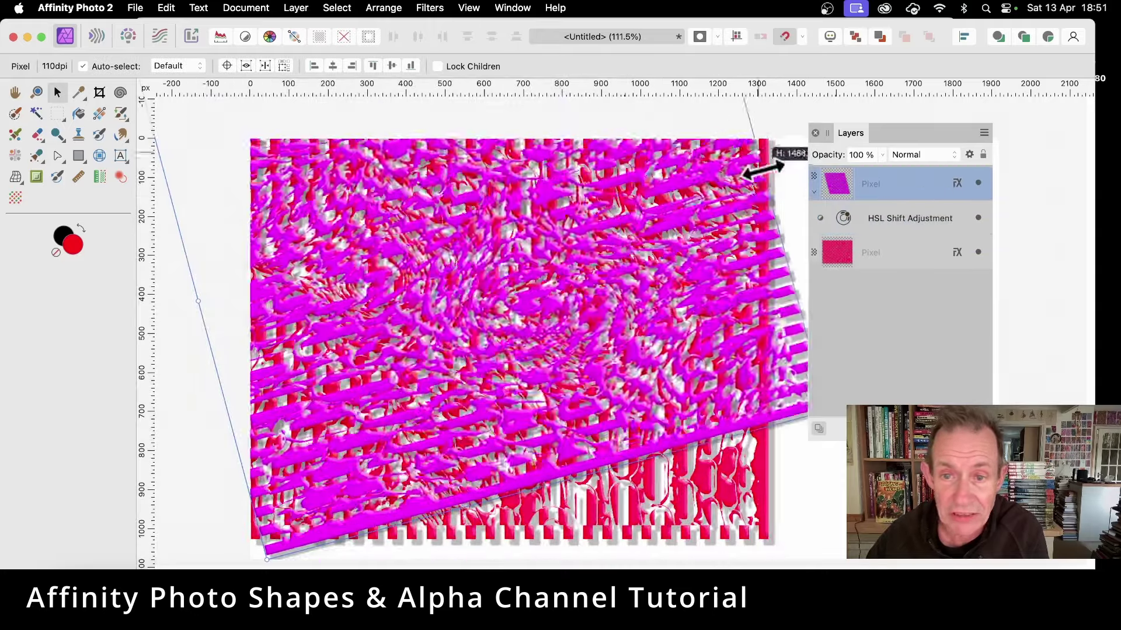
drag(553, 253, 526, 320)
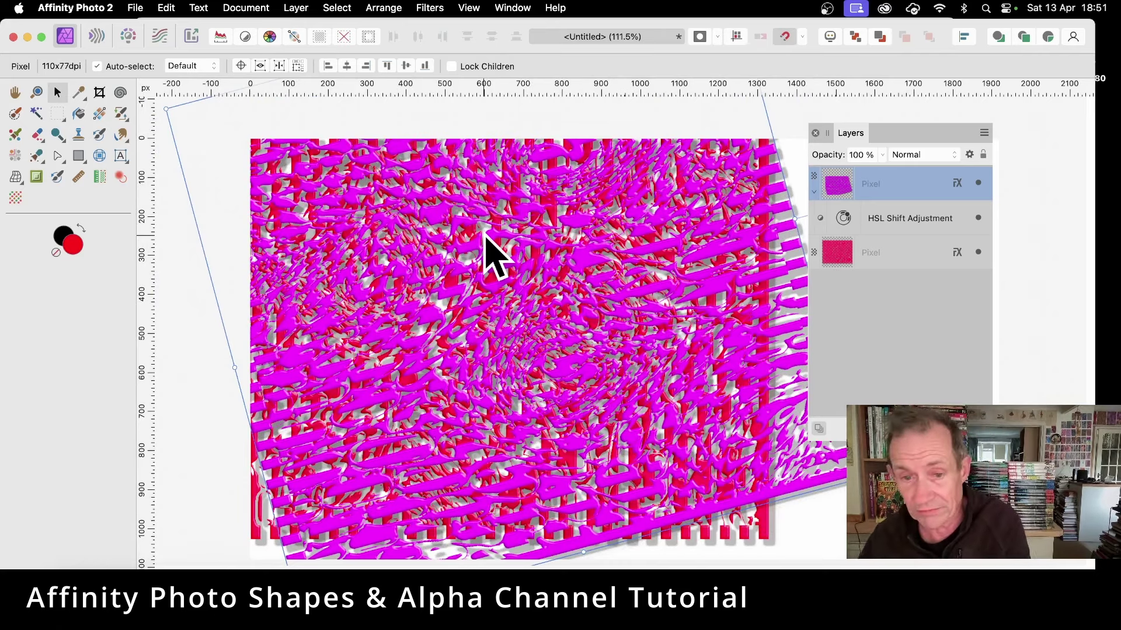
key(super+z)
key(super+z)
key(super+z)
Step: Undo back to the single red layer, then mesh-warp its top and bottom edges inward
key(super+z)
key(super+z)
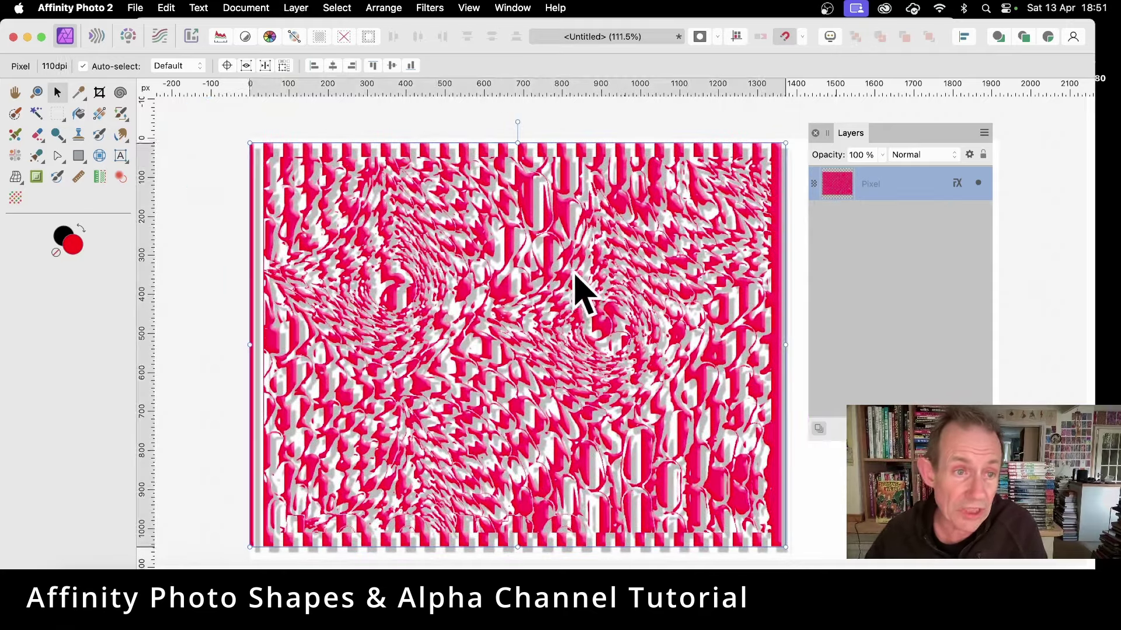
key(super+z)
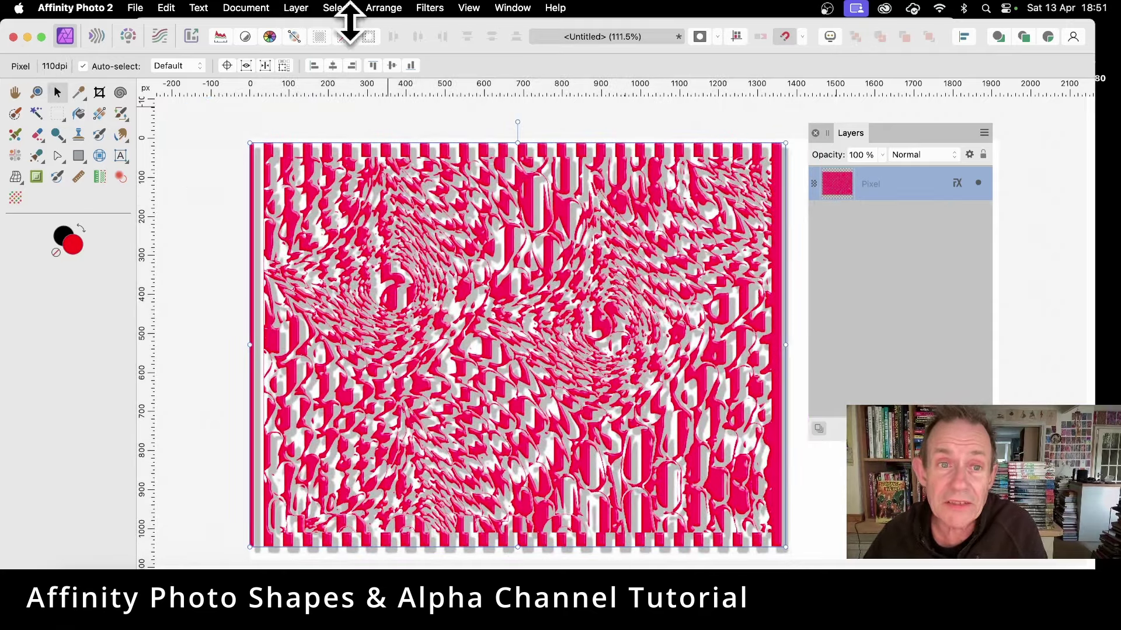
click(431, 8)
mouse_move(446, 87)
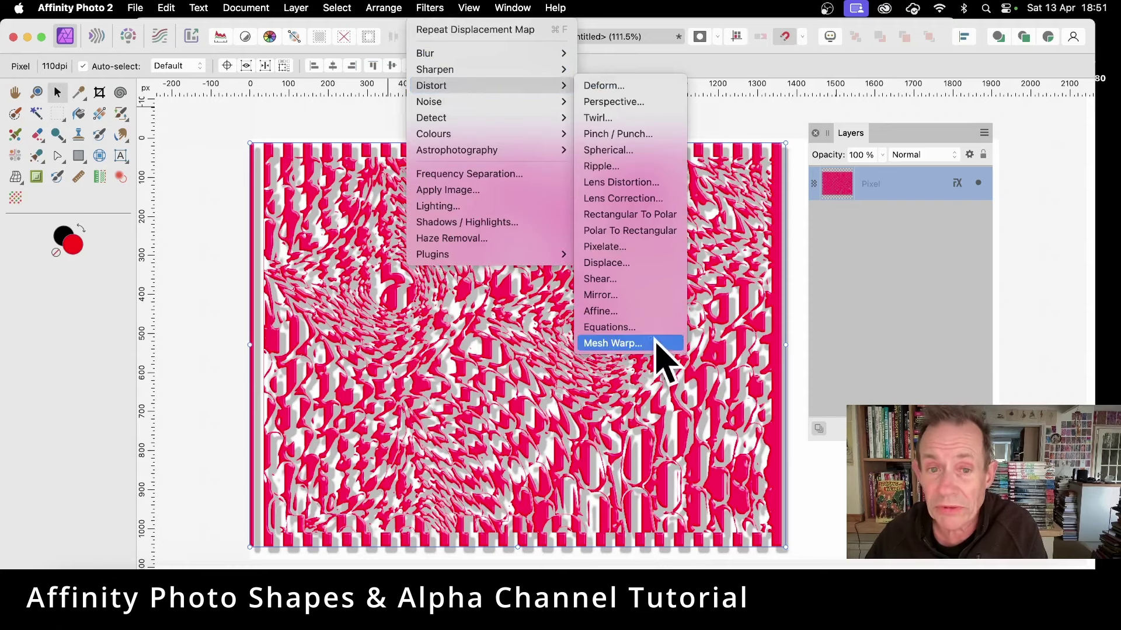
click(613, 343)
drag(517, 144, 514, 219)
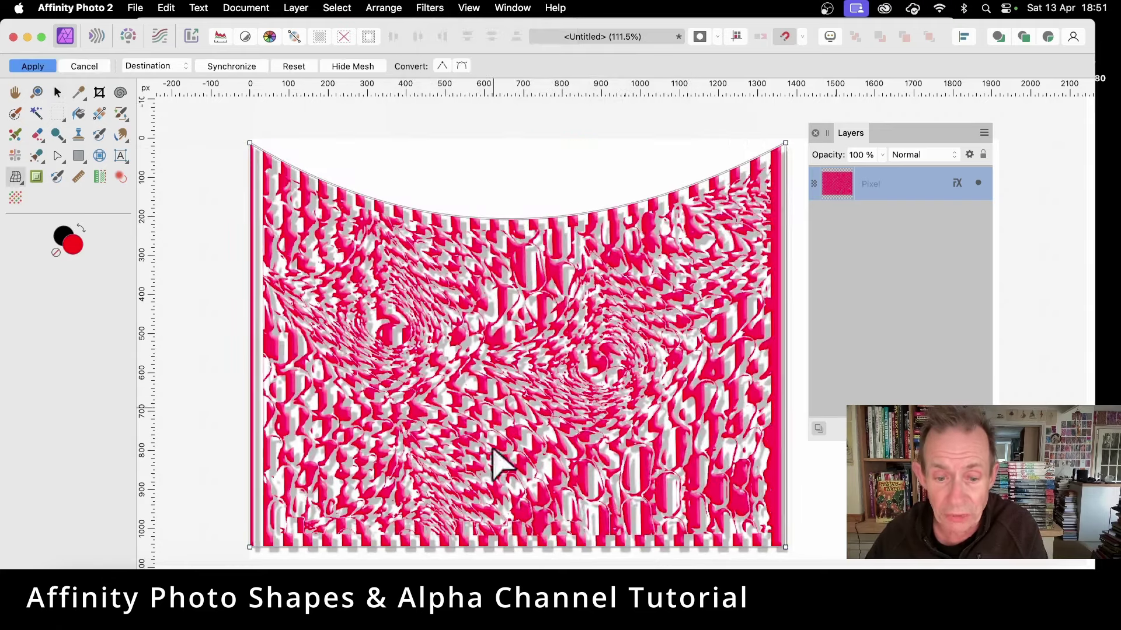
drag(523, 547, 523, 412)
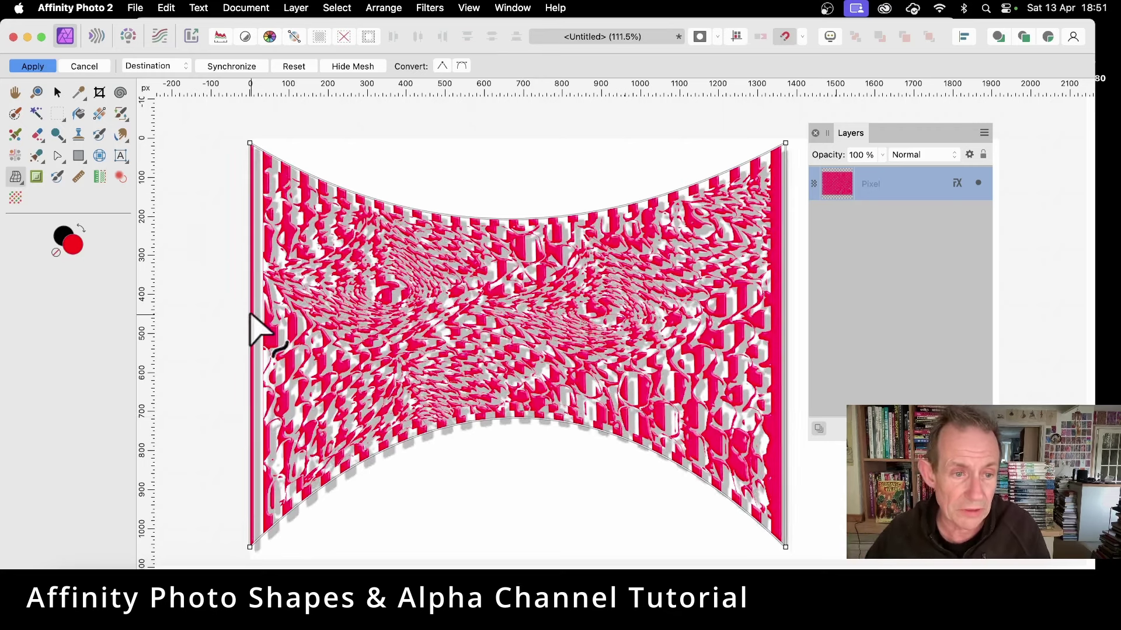
Step: Curve the left and right edges inward, shift a new centre node, and apply the mesh warp
drag(257, 330, 312, 321)
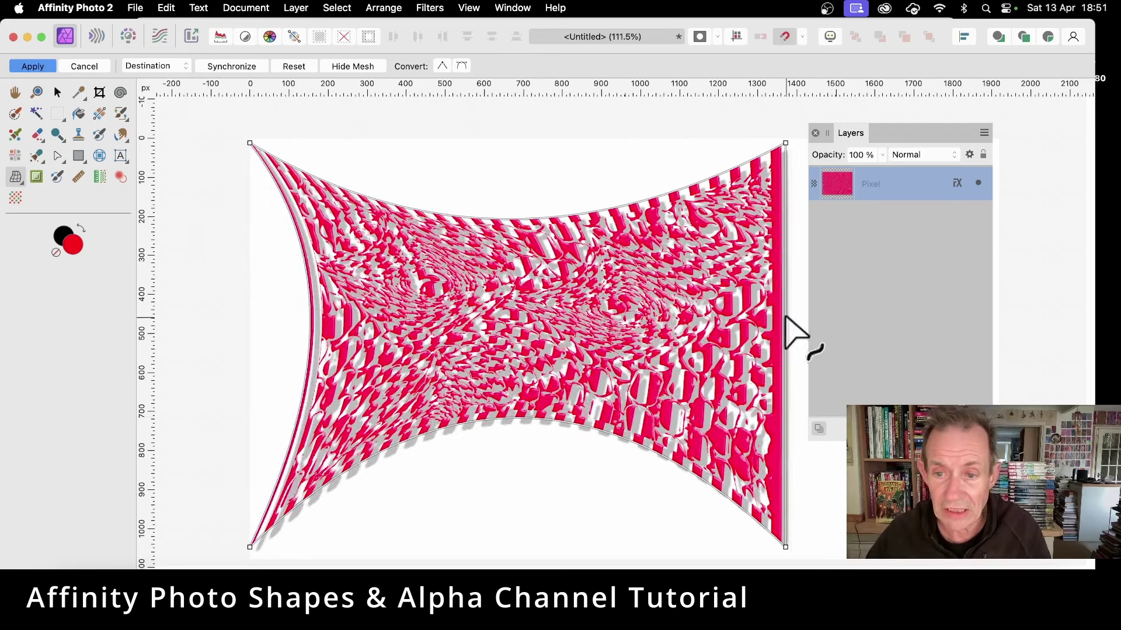
drag(785, 330, 711, 325)
double_click(493, 317)
drag(492, 317, 514, 299)
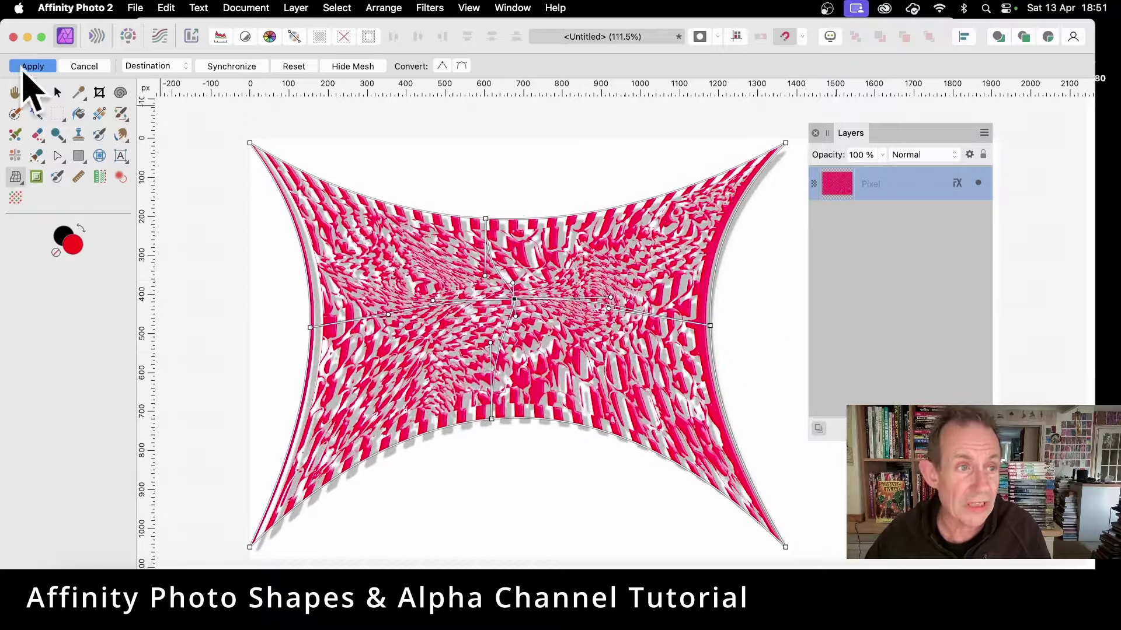
click(33, 66)
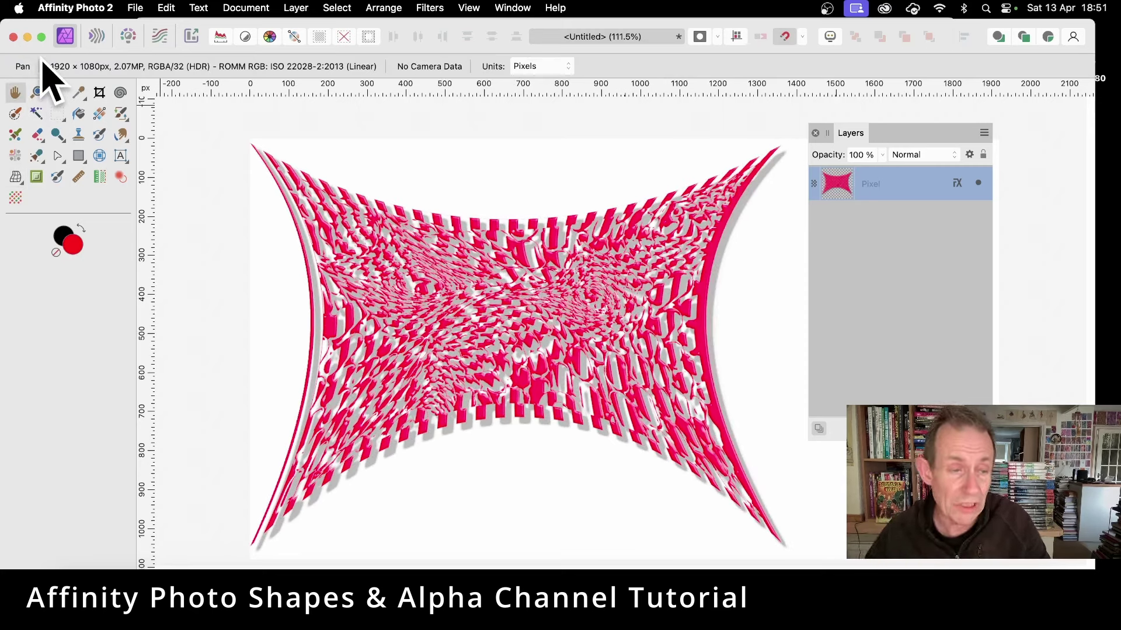
Step: Draw a red rectangle over the upper middle of the texture, then browse the Select menu
click(79, 155)
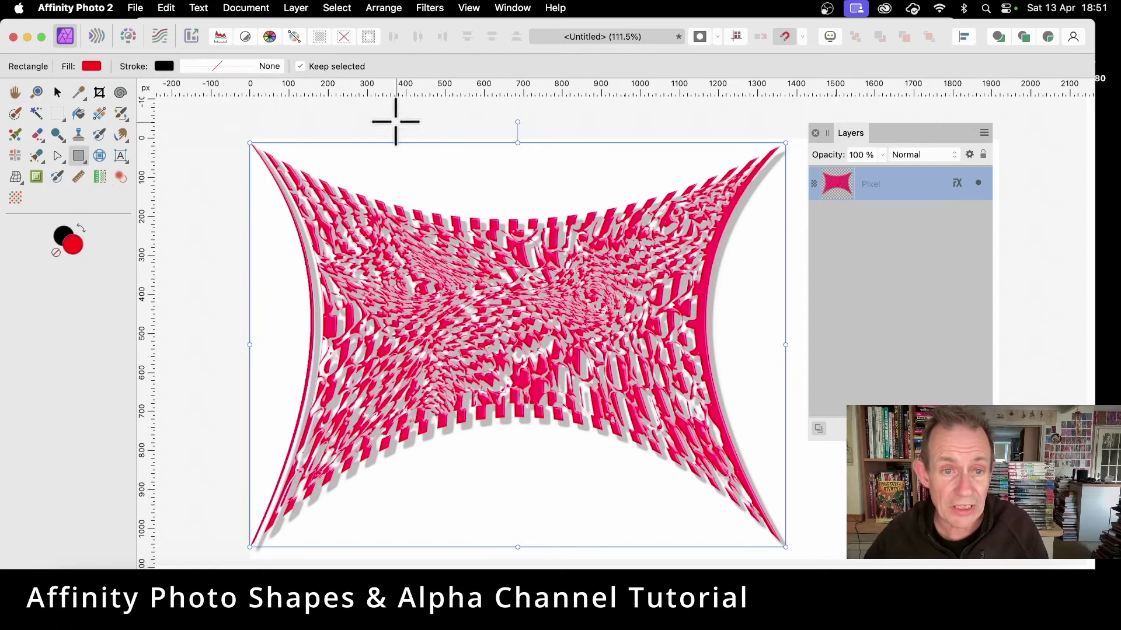
drag(395, 121, 656, 338)
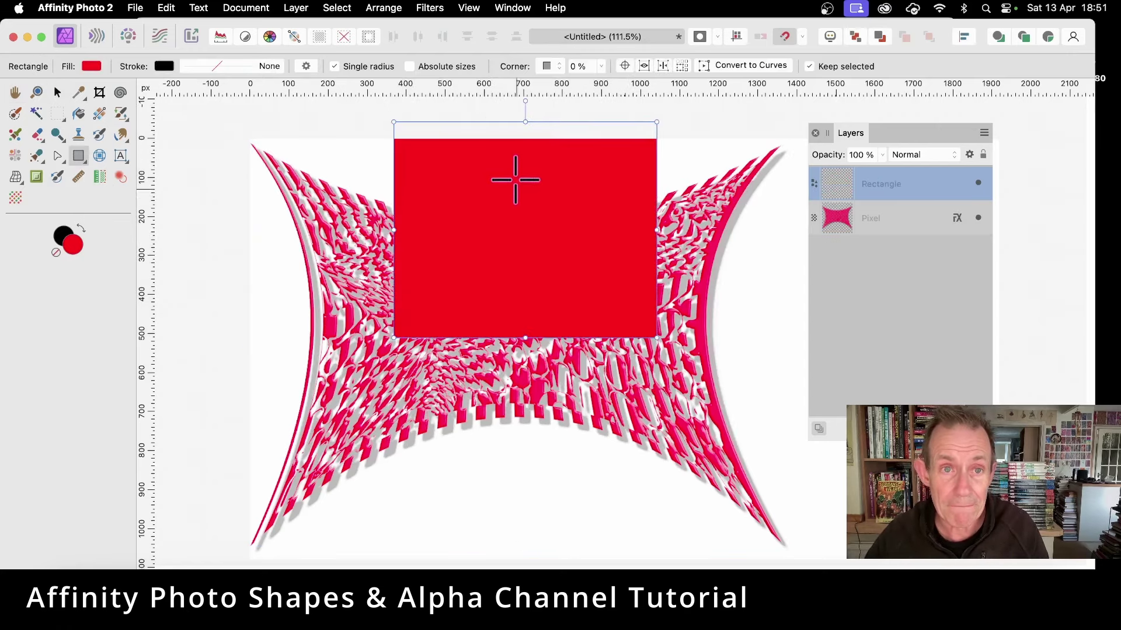
click(428, 8)
mouse_move(335, 8)
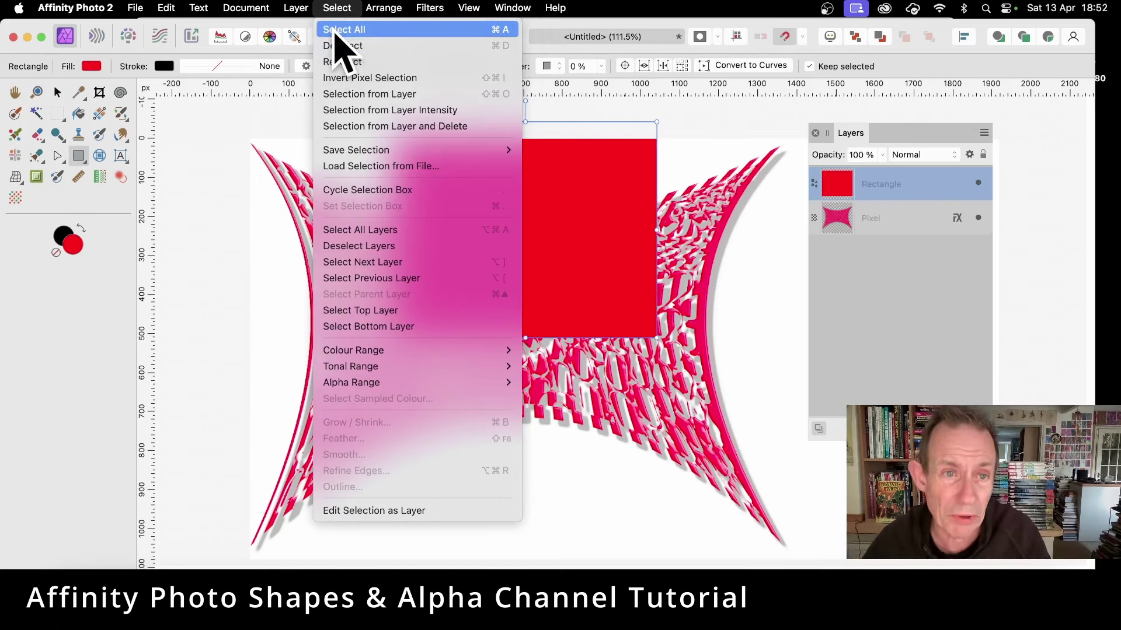
click(357, 88)
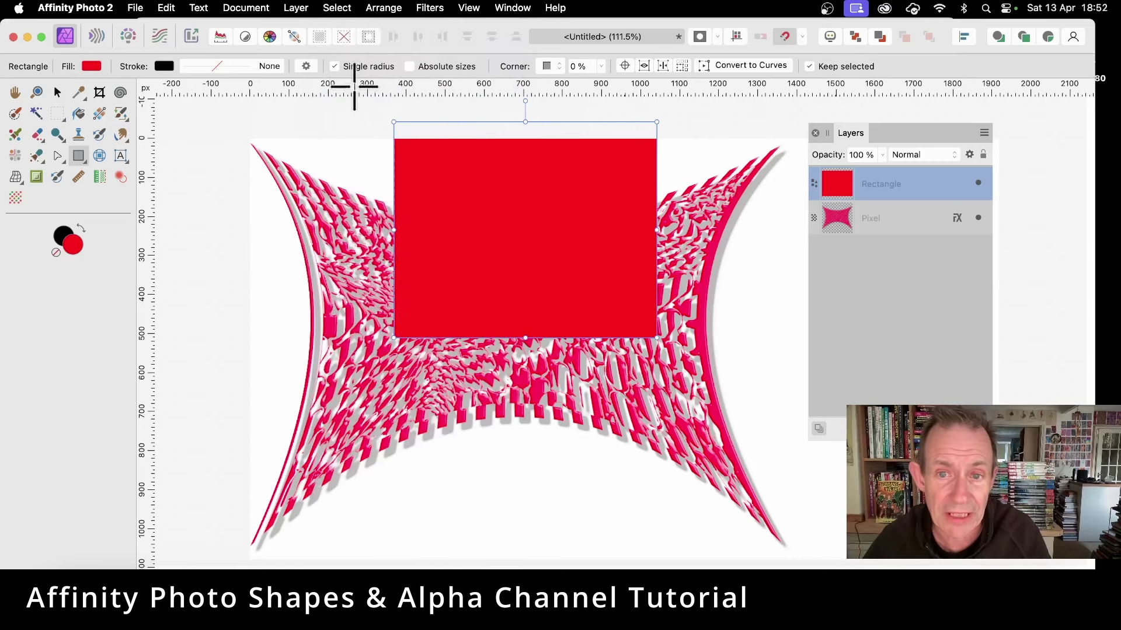
Step: Browse the Filters menu and dismiss it without applying any filter
click(418, 7)
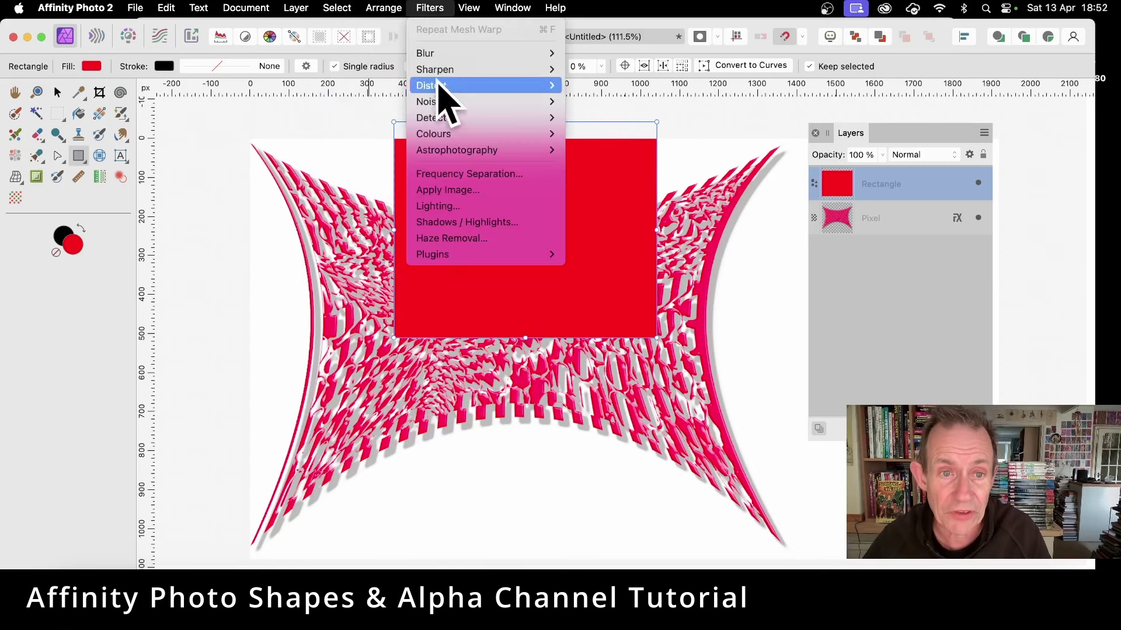
mouse_move(452, 133)
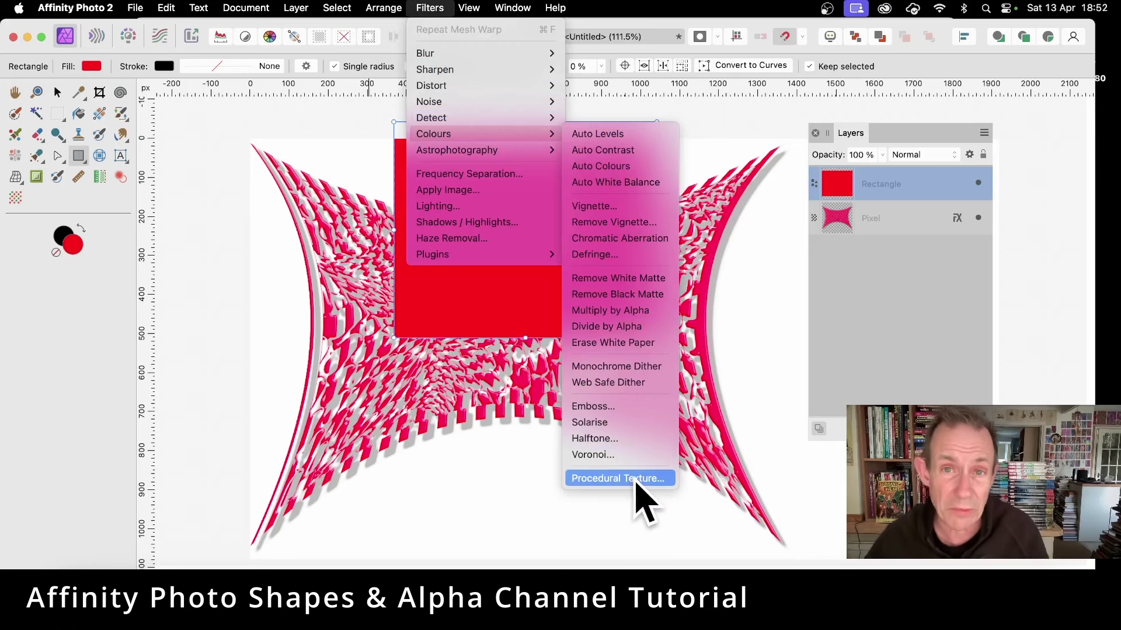
key(Escape)
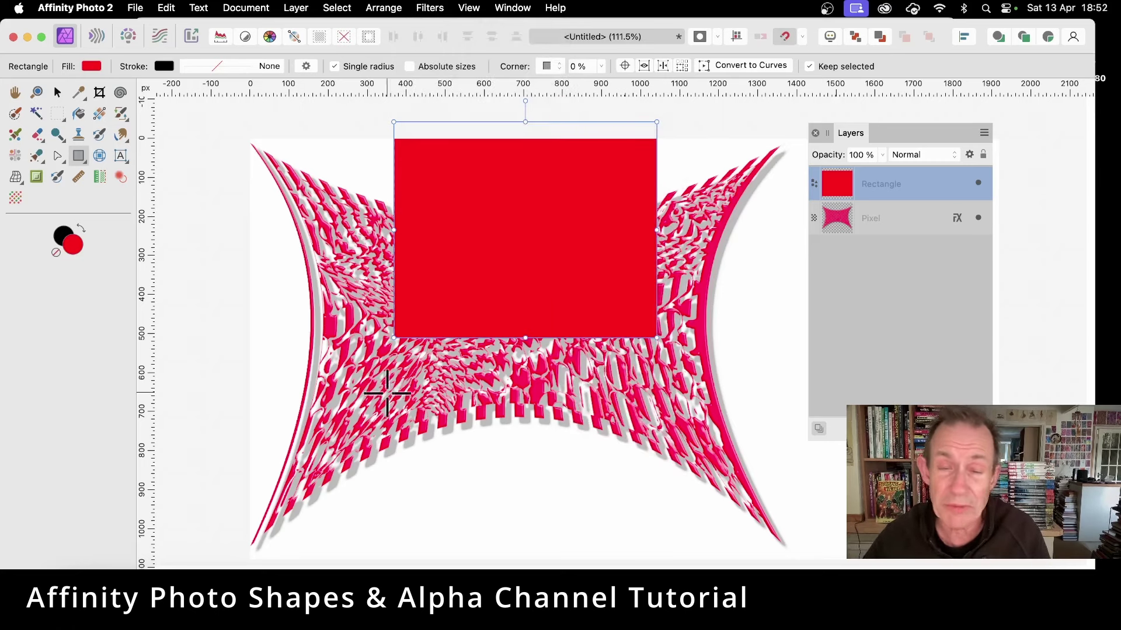